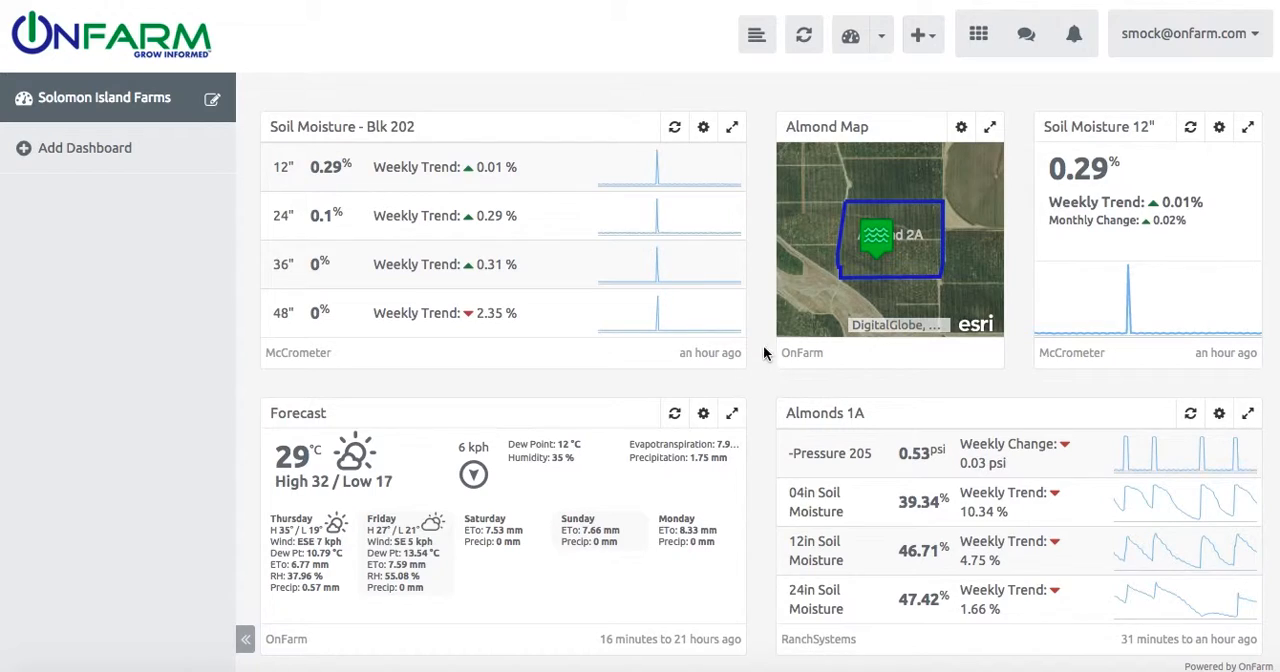
Step: Open the field crop settings for Little Rock Ranch's Northern Operation
click(979, 44)
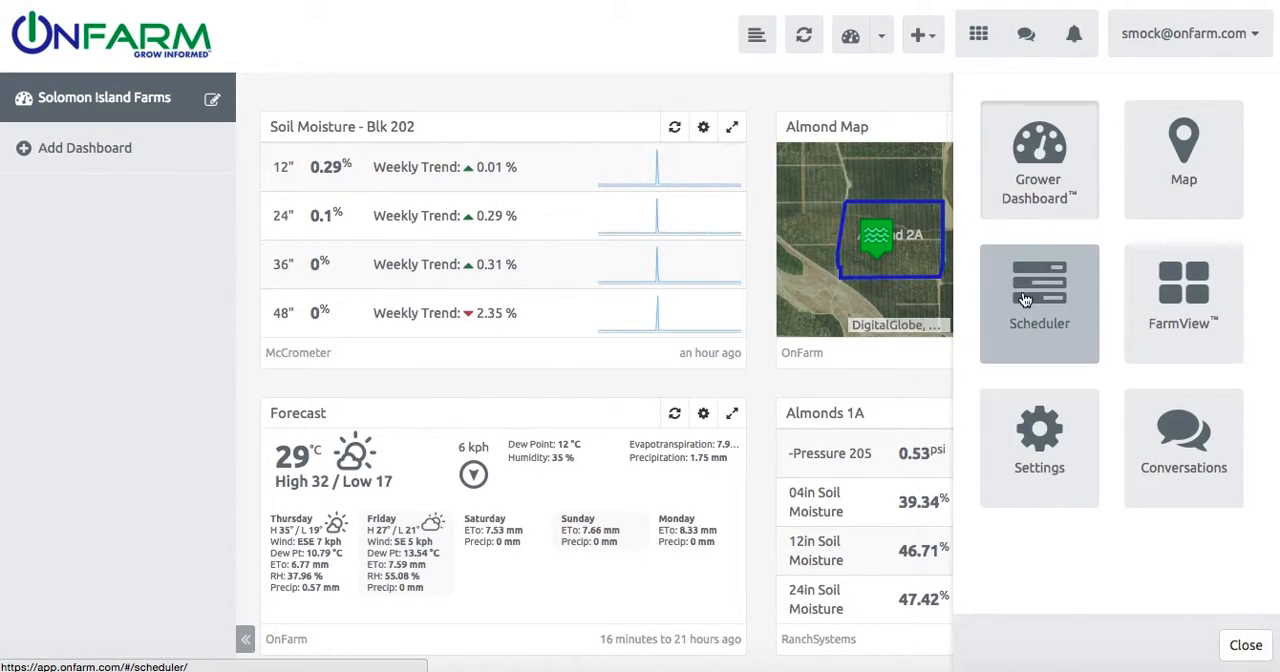
click(1025, 432)
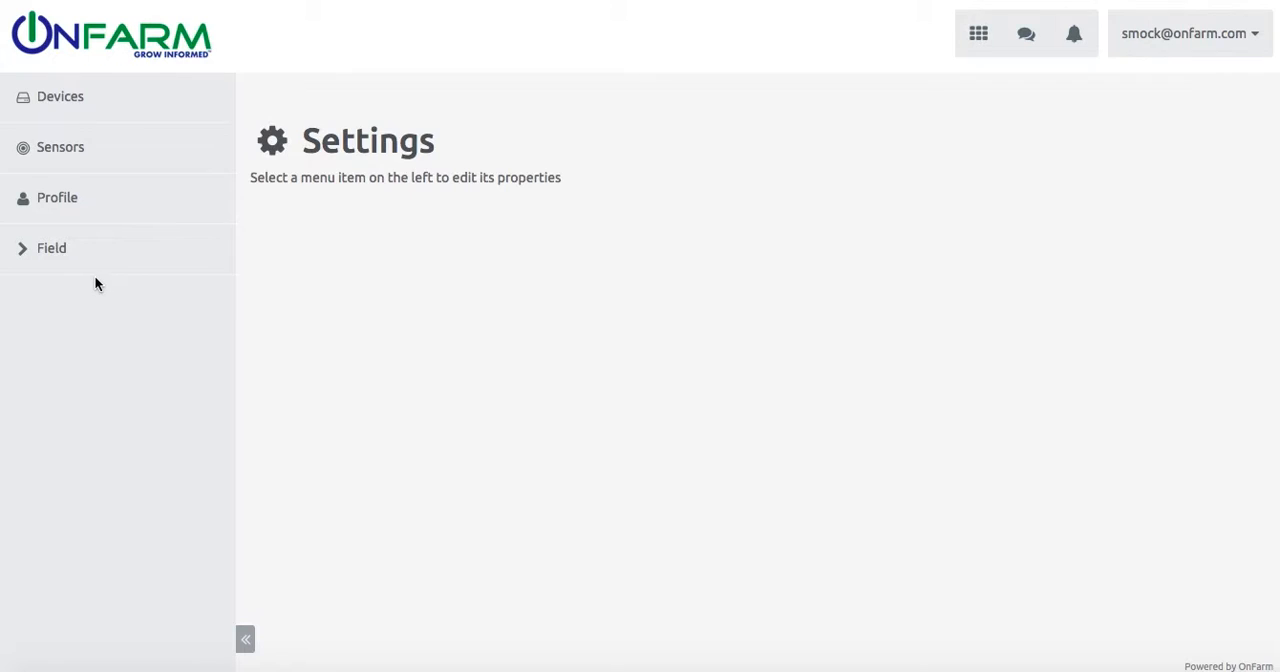
click(30, 255)
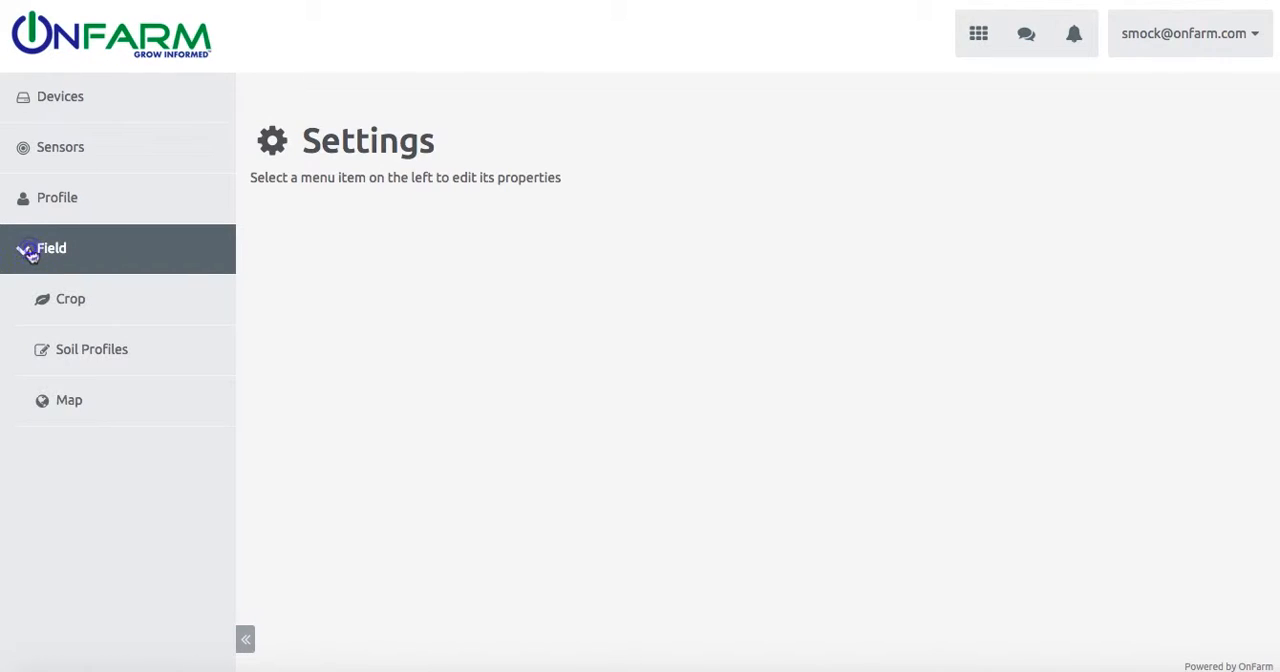
click(88, 296)
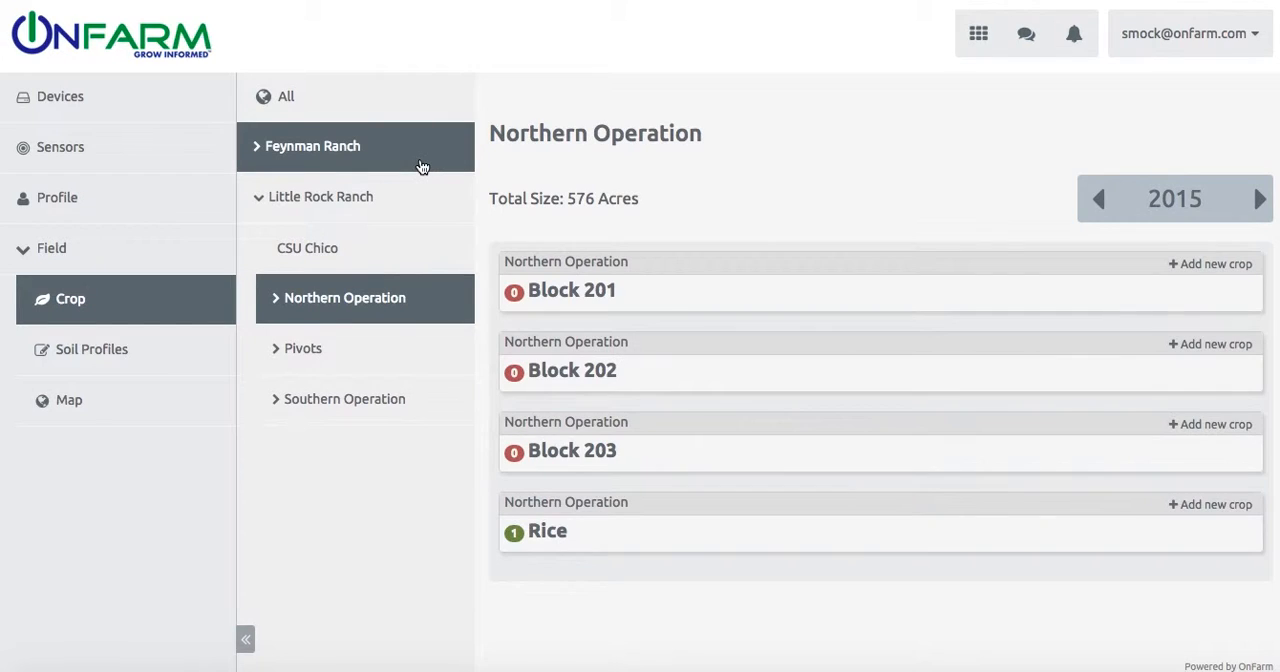
click(398, 312)
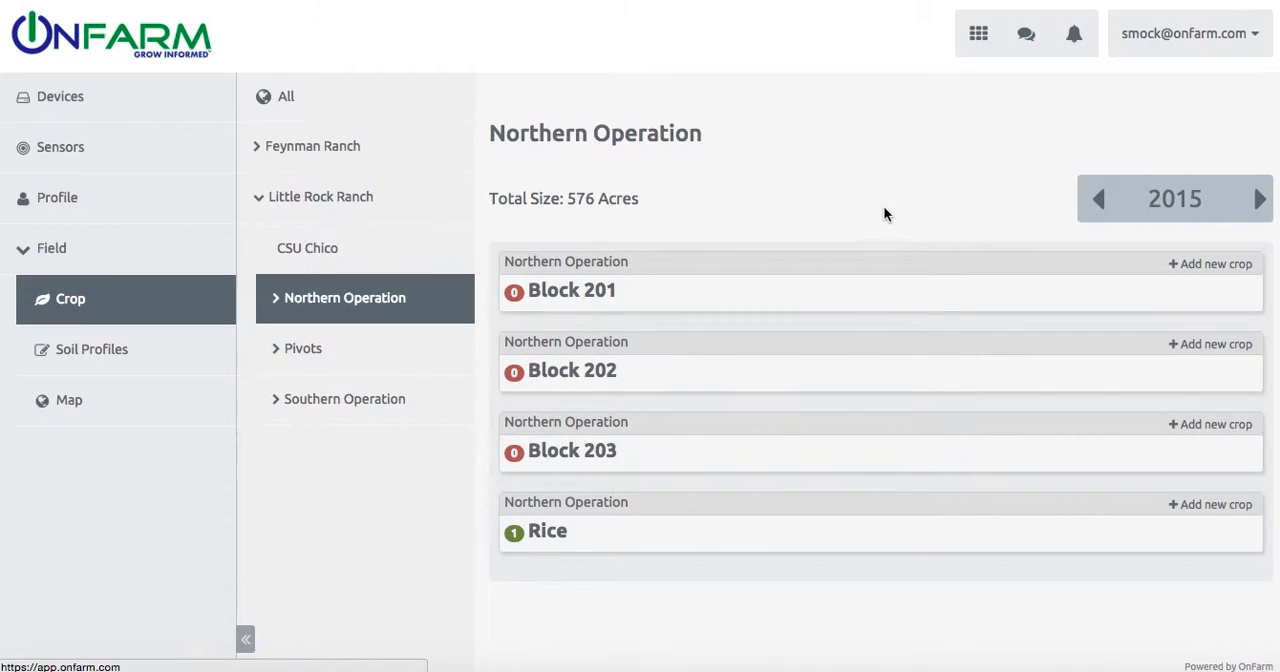
click(1155, 204)
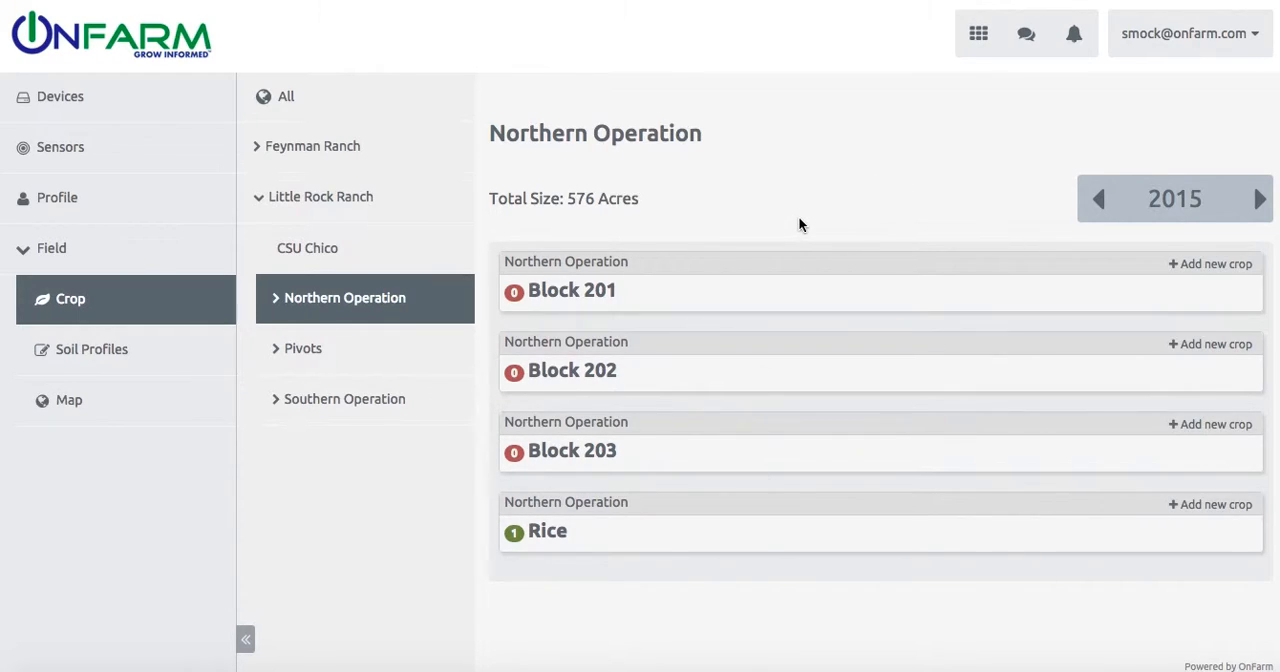
Step: Start a new crop for Block 201 with crop name ALMOND and crop type Permanent
click(1206, 264)
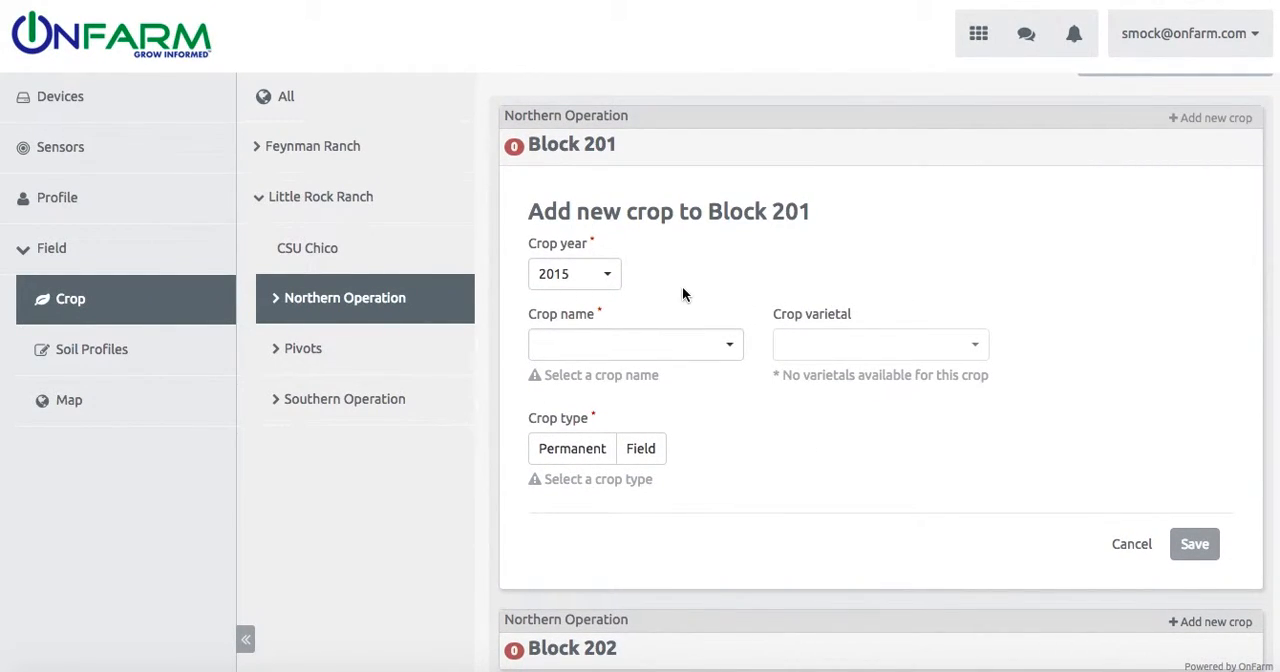
click(730, 345)
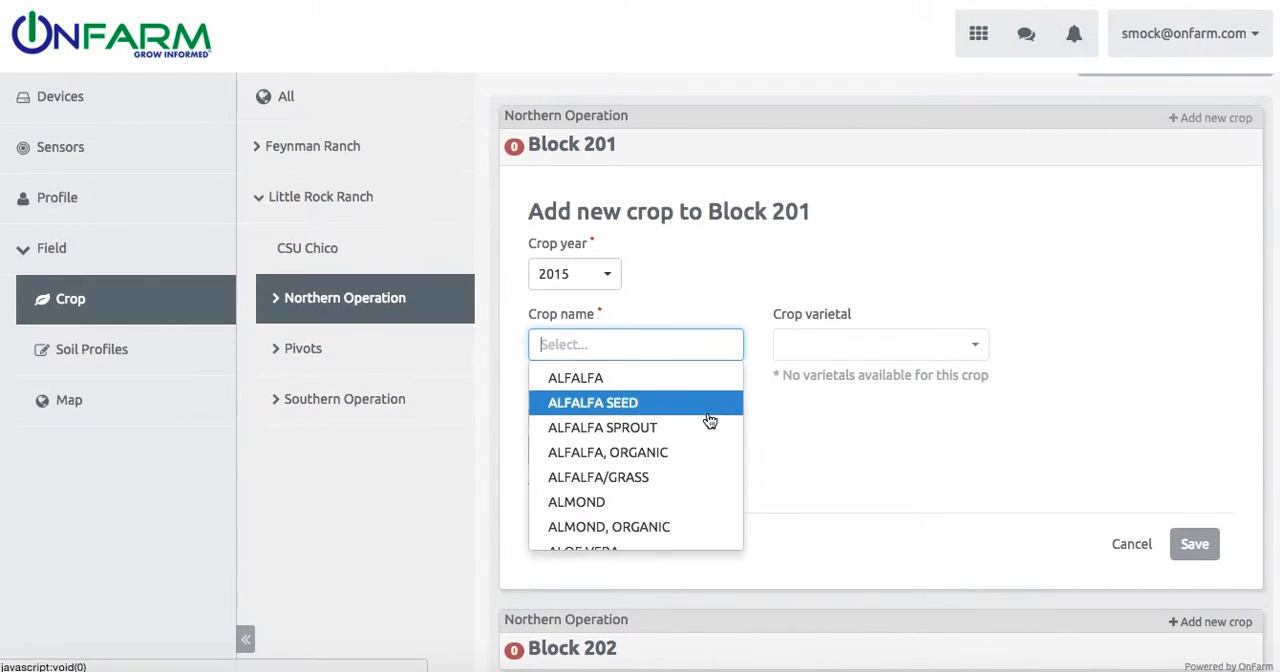
click(699, 508)
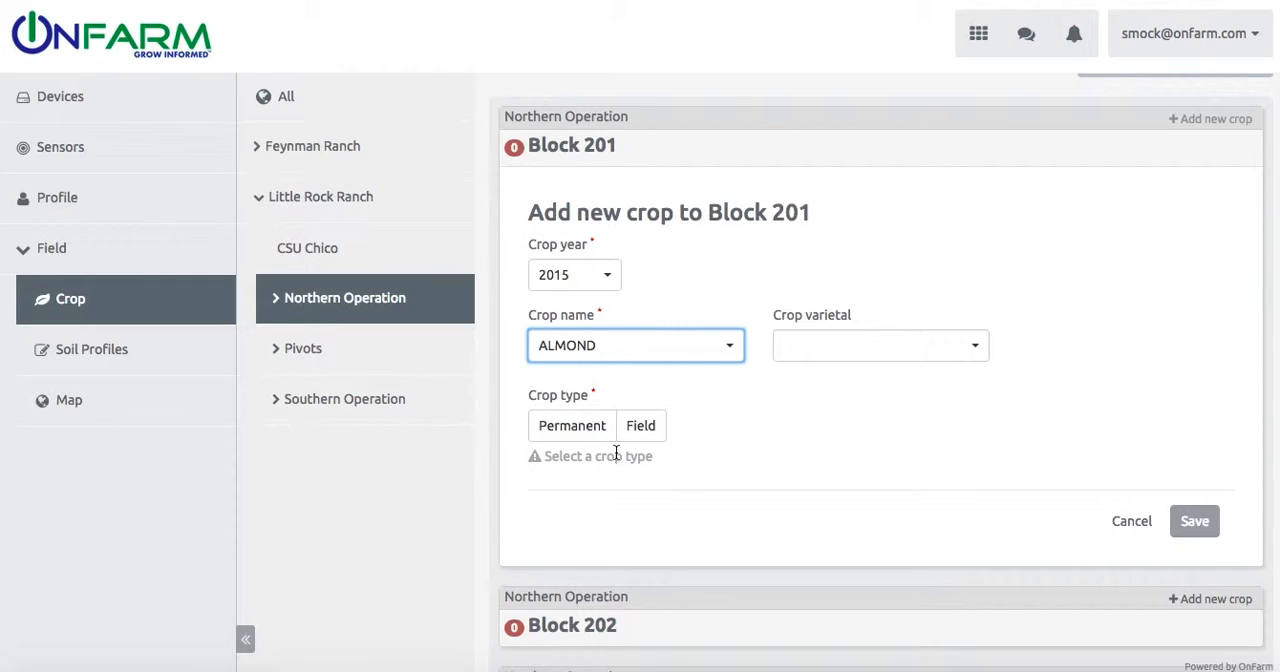
click(580, 434)
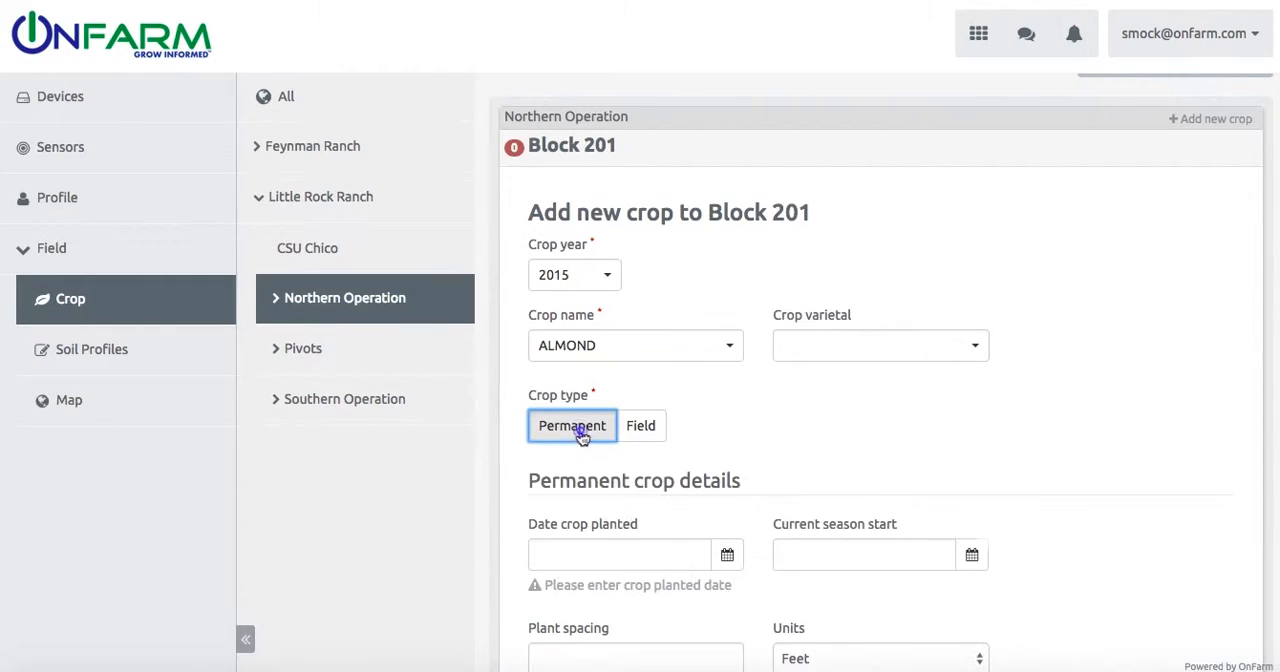
Step: Set the date the crop was planted to 4/1/2014 in the permanent crop details
scroll(767, 446, down, 2)
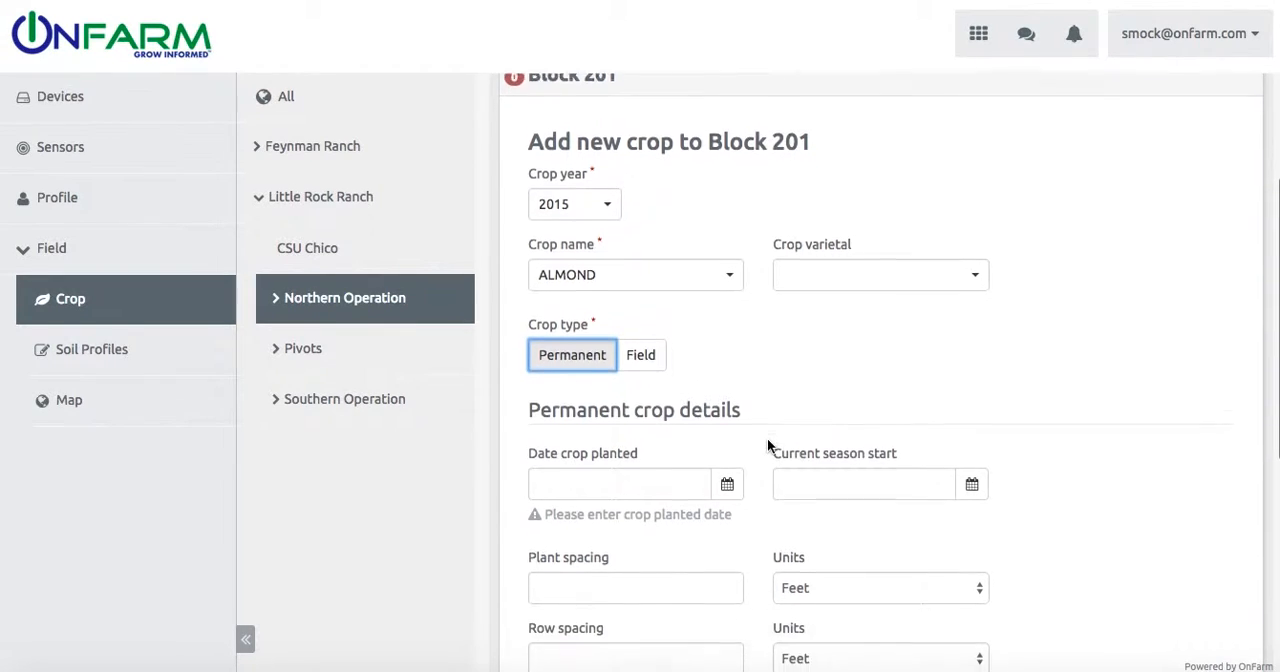
scroll(767, 438, down, 1)
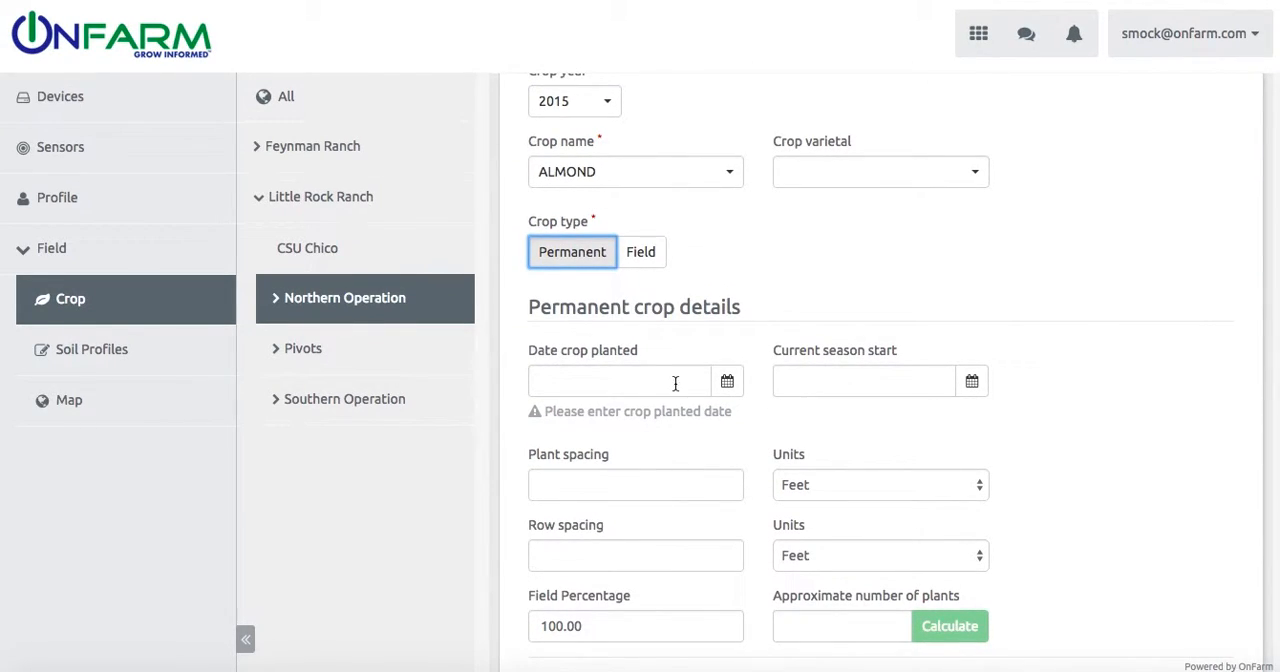
click(717, 392)
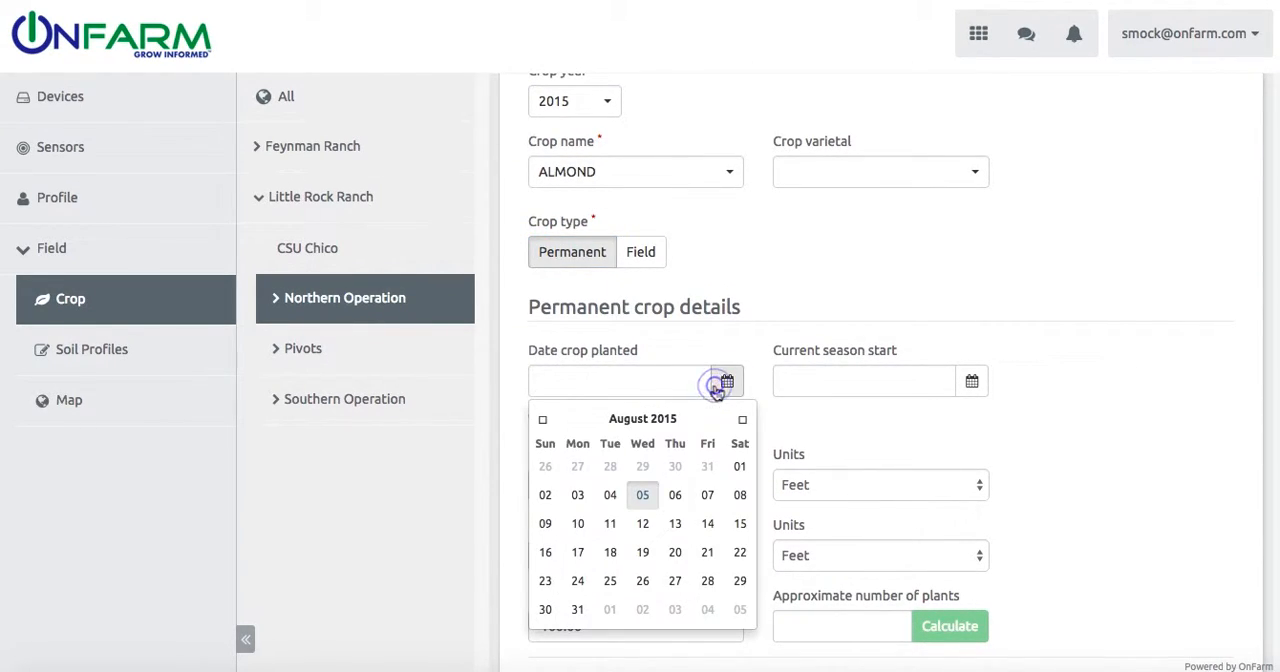
click(545, 420)
click(545, 420)
click(545, 420)
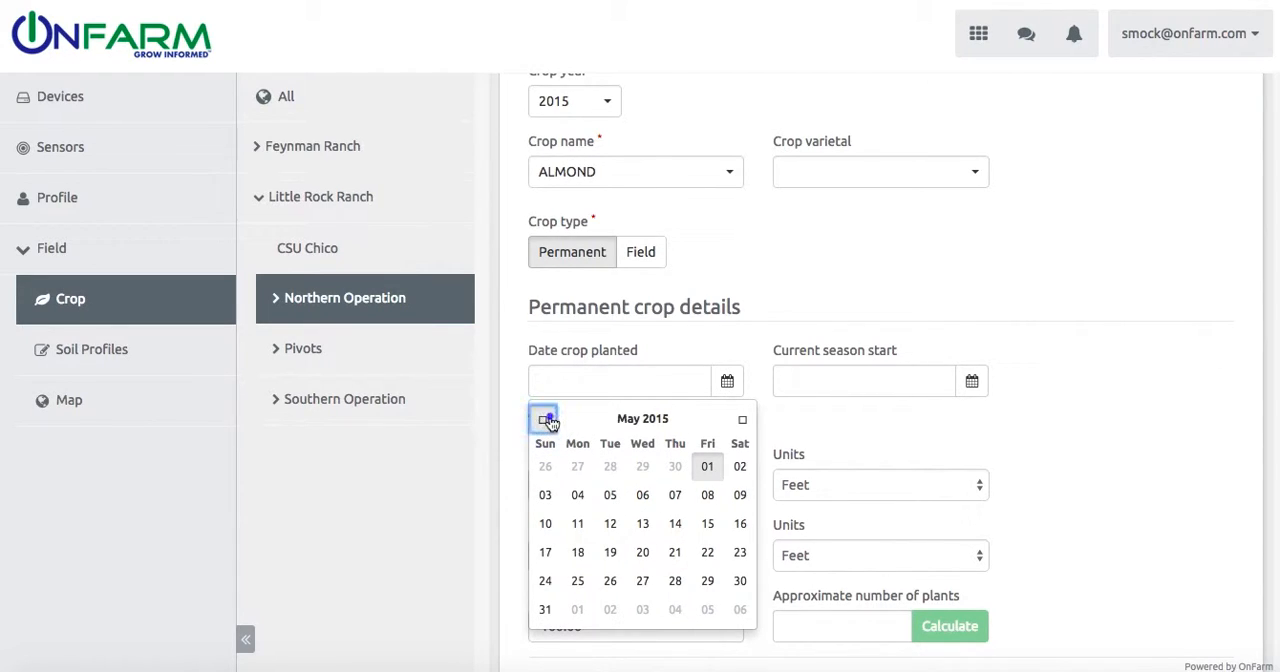
click(546, 420)
click(547, 420)
double_click(548, 420)
click(548, 420)
double_click(548, 420)
click(548, 420)
double_click(548, 420)
double_click(548, 420)
click(548, 420)
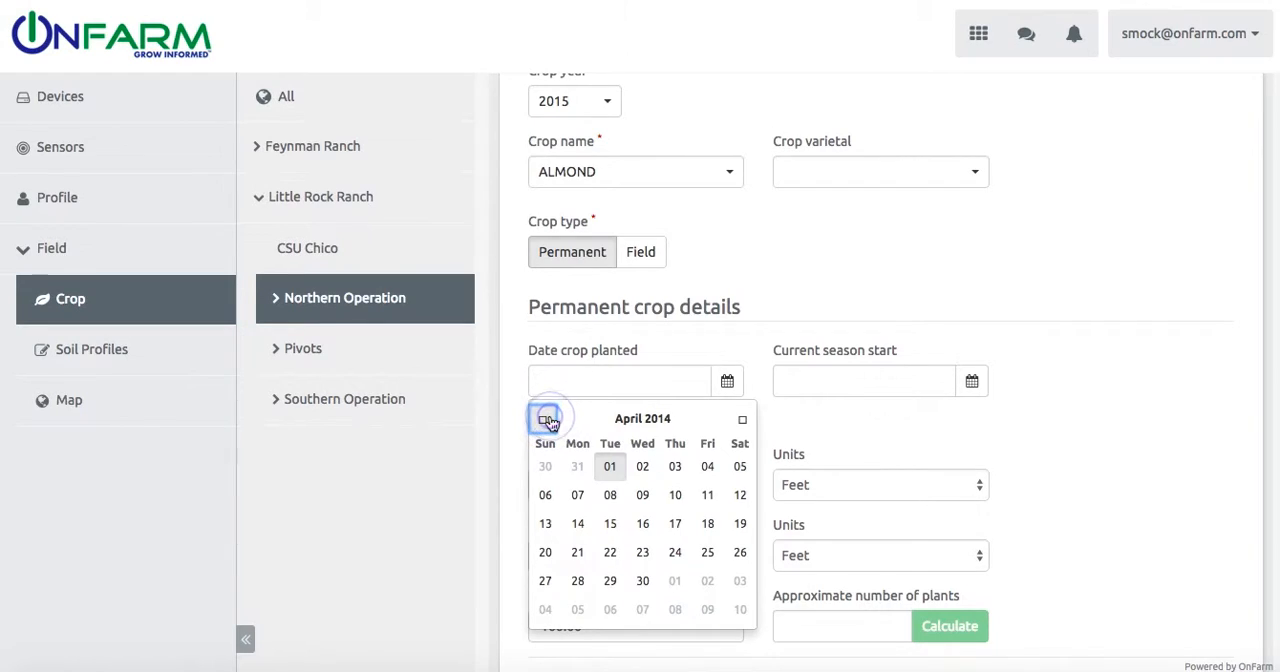
click(616, 463)
Step: Set the current season start of the new almond crop to 1/1/2015
click(972, 383)
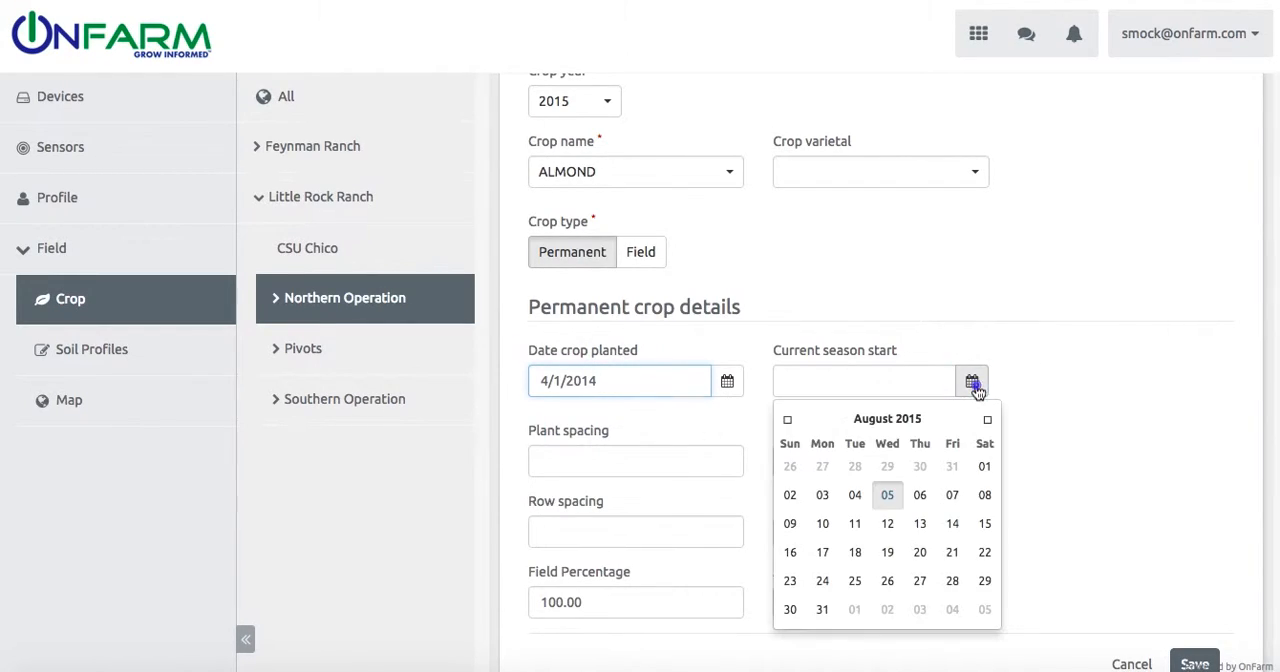
double_click(787, 420)
click(787, 420)
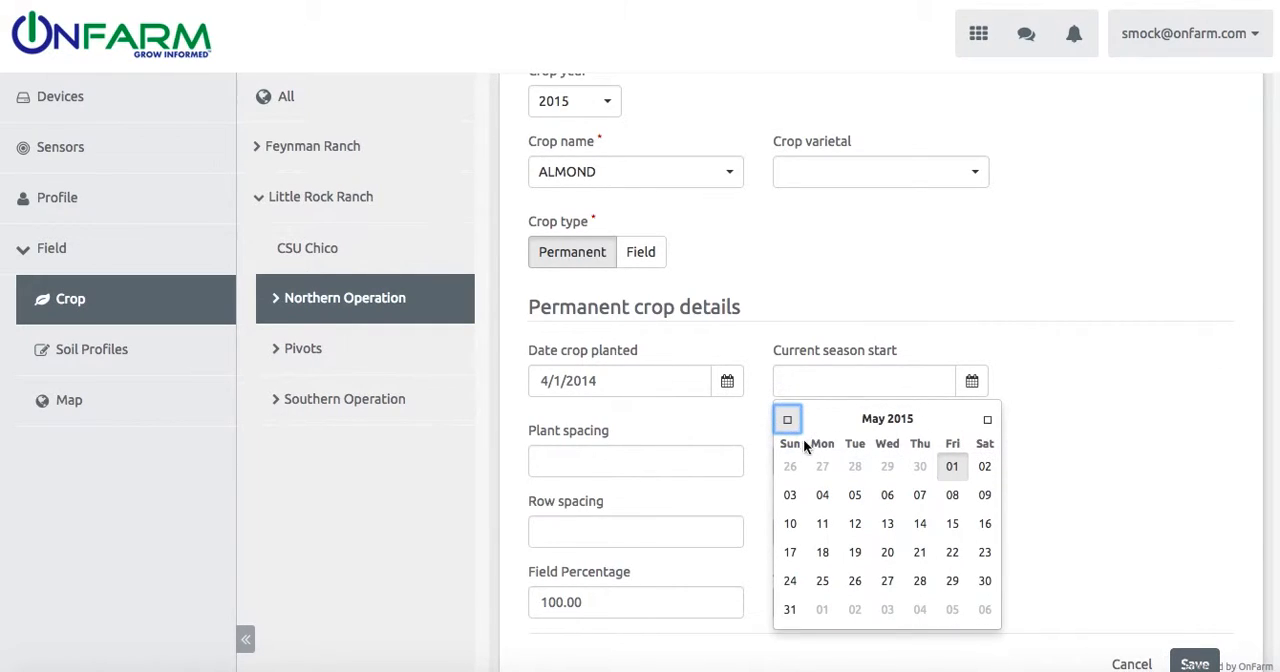
click(787, 420)
click(787, 420)
click(787, 420)
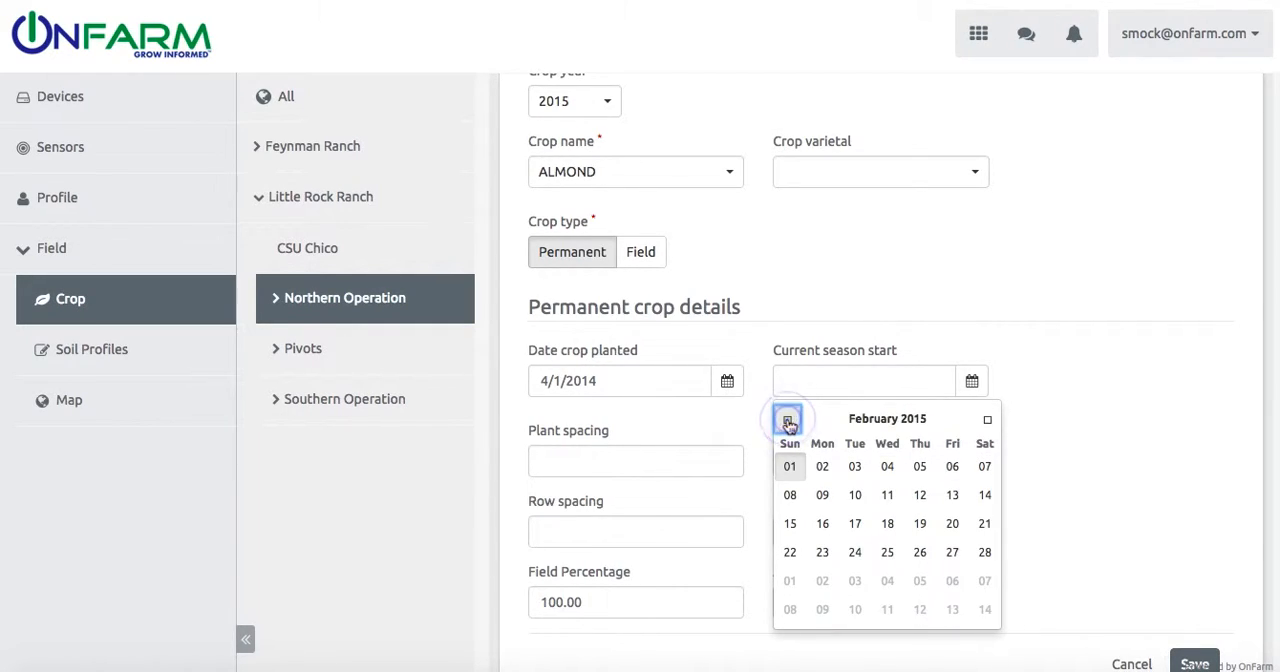
click(787, 420)
click(919, 466)
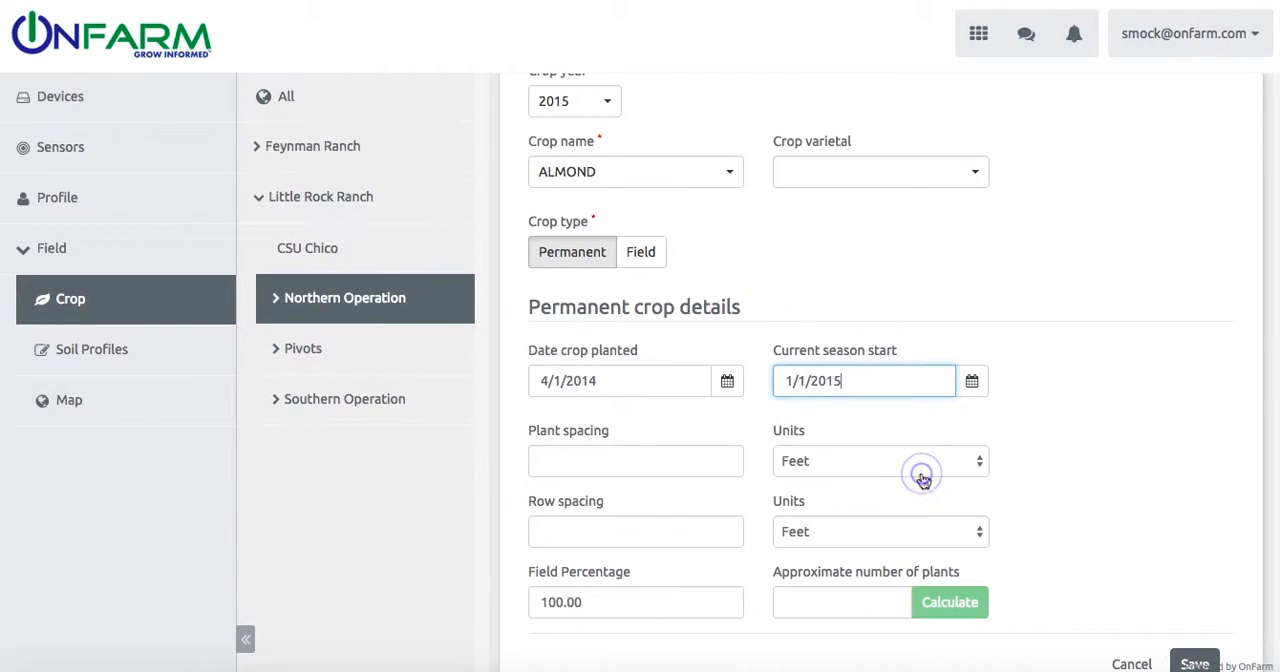
Step: Set the plant spacing of the new almond crop to 5 feet
click(671, 458)
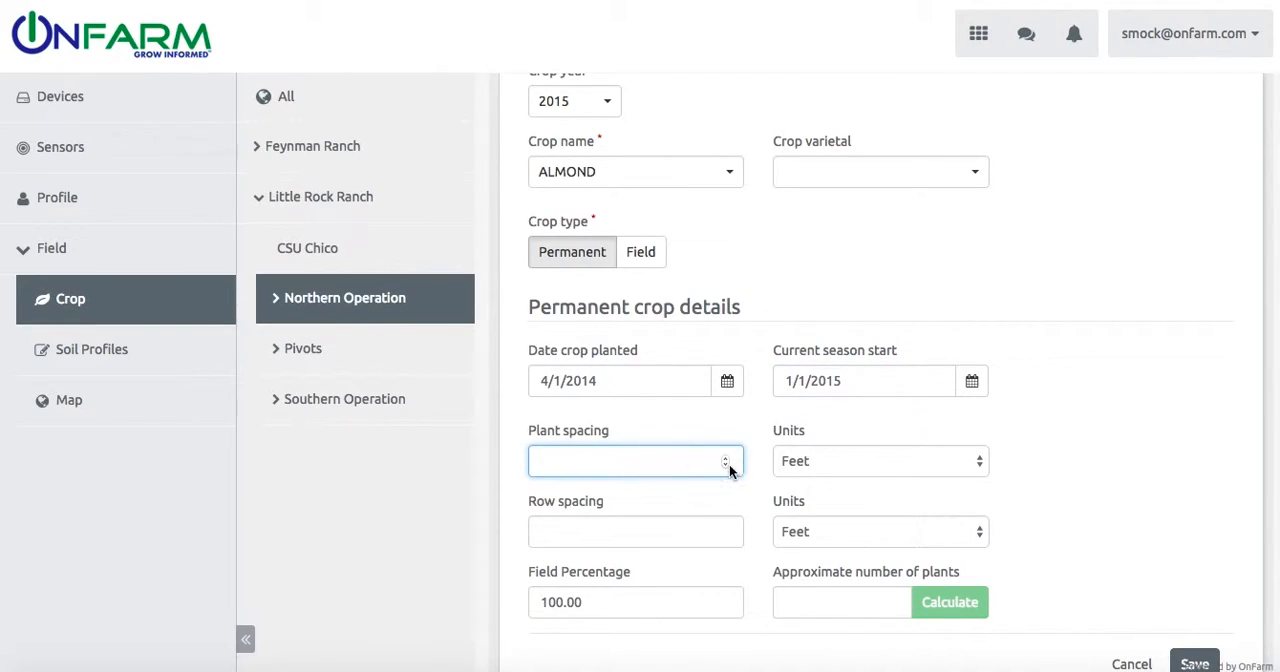
click(726, 461)
click(726, 461)
click(726, 461)
click(726, 461)
click(726, 461)
Step: Set the row spacing to 10 feet and save the new almond crop for Block 201
click(640, 530)
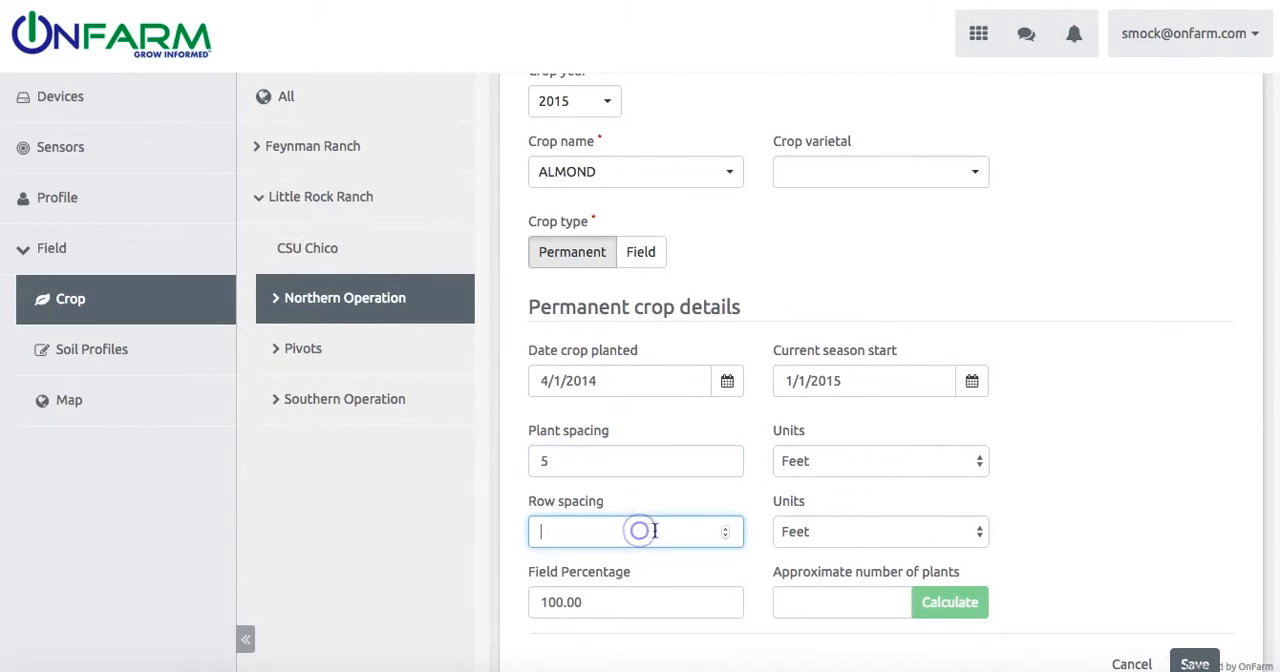
click(726, 531)
click(726, 531)
click(726, 531)
click(726, 531)
click(726, 531)
click(726, 531)
click(726, 531)
click(726, 531)
click(726, 531)
click(726, 531)
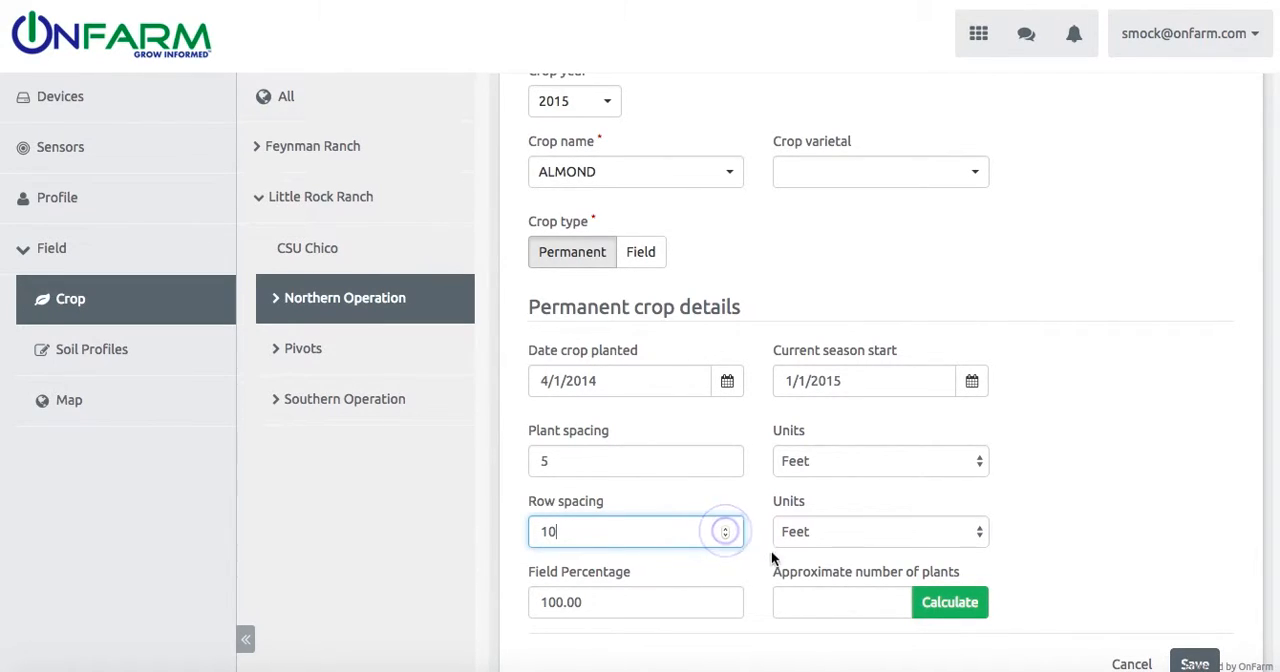
scroll(770, 570, down, 2)
scroll(769, 566, down, 3)
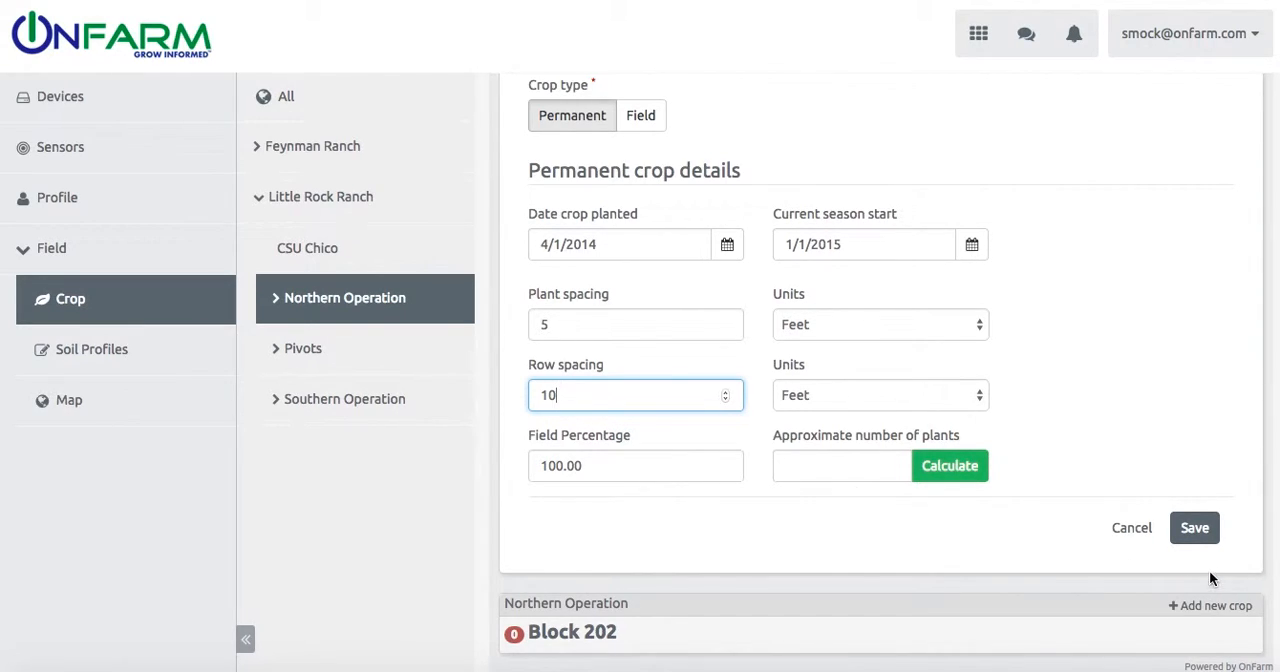
click(1196, 530)
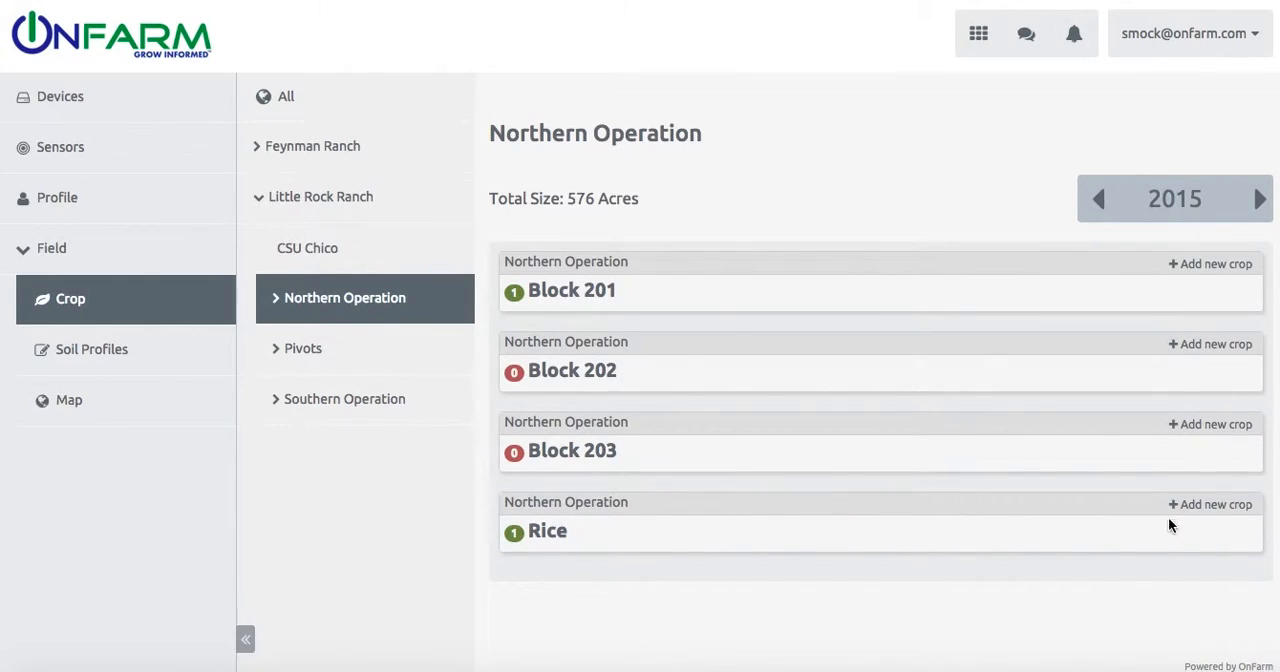
Step: Open Block 201's Almond crop for editing and set its varietal to Carmel
click(598, 291)
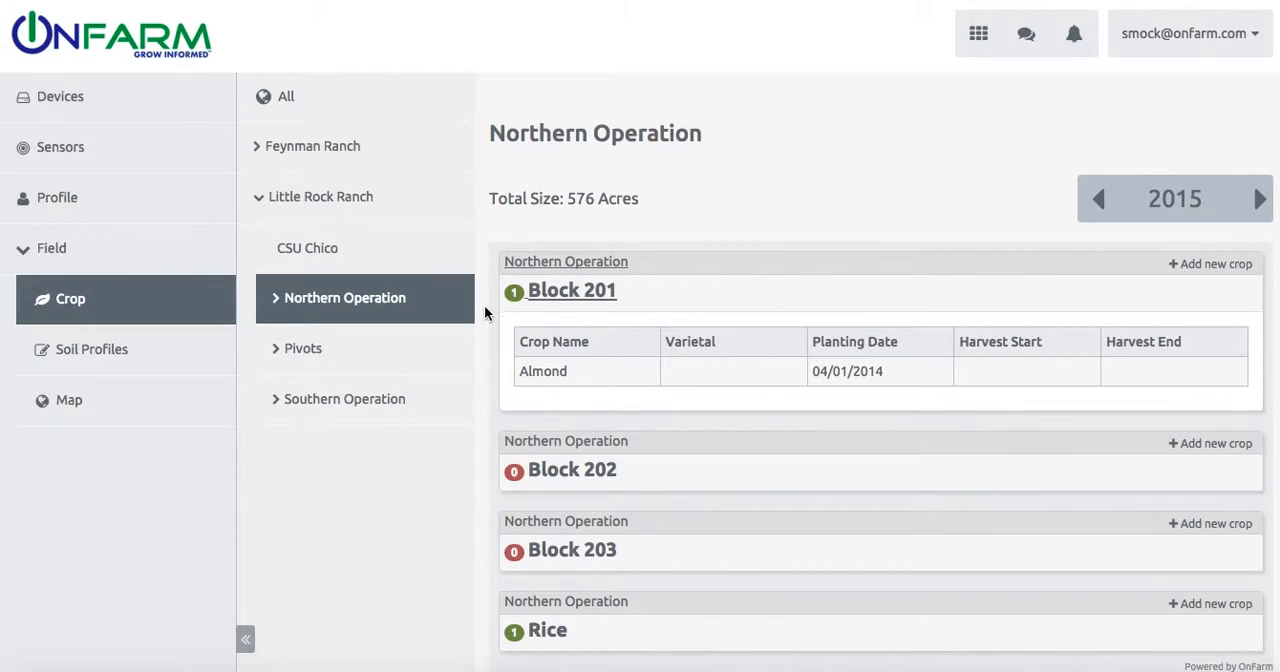
click(572, 384)
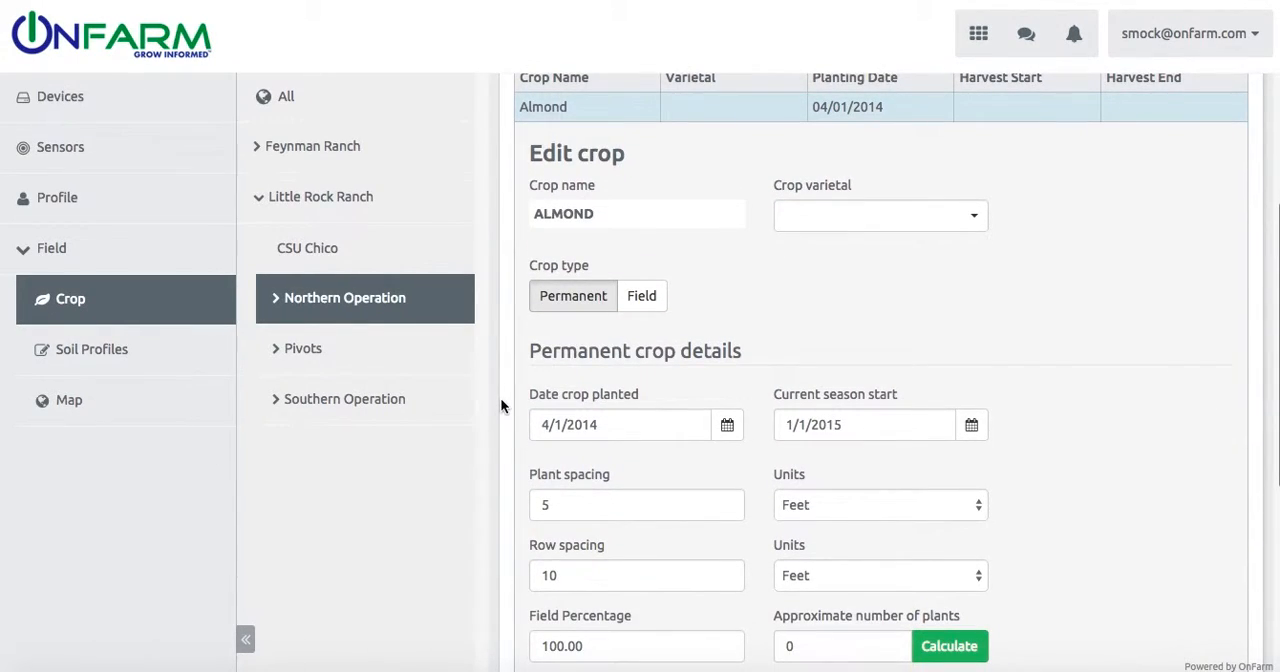
click(911, 217)
click(884, 300)
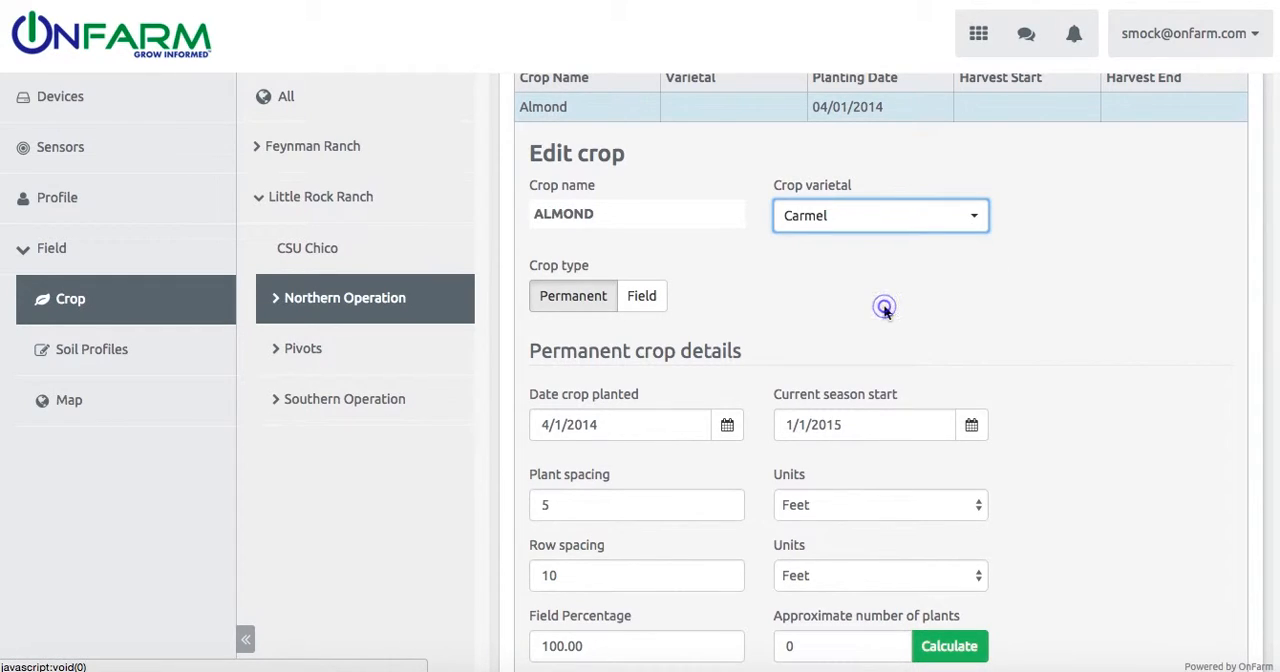
Step: Set the row spacing of Block 201's almond crop to 15 feet
scroll(750, 358, down, 2)
click(611, 466)
key(BackSpace)
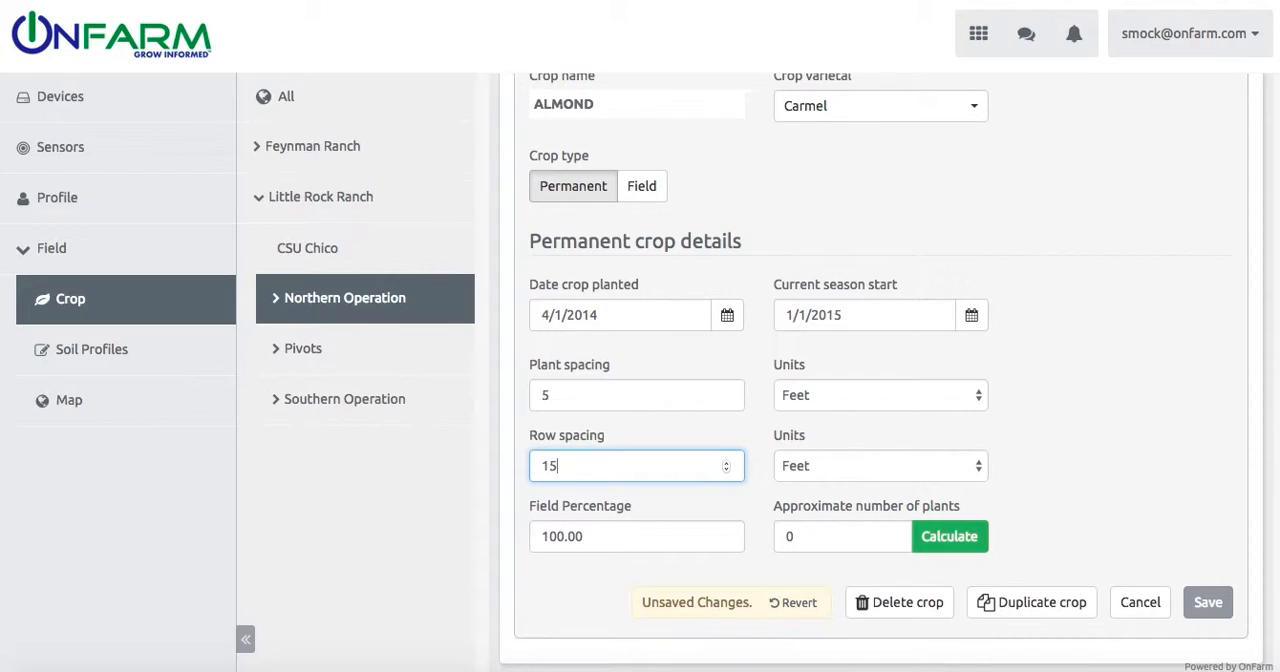
text(5)
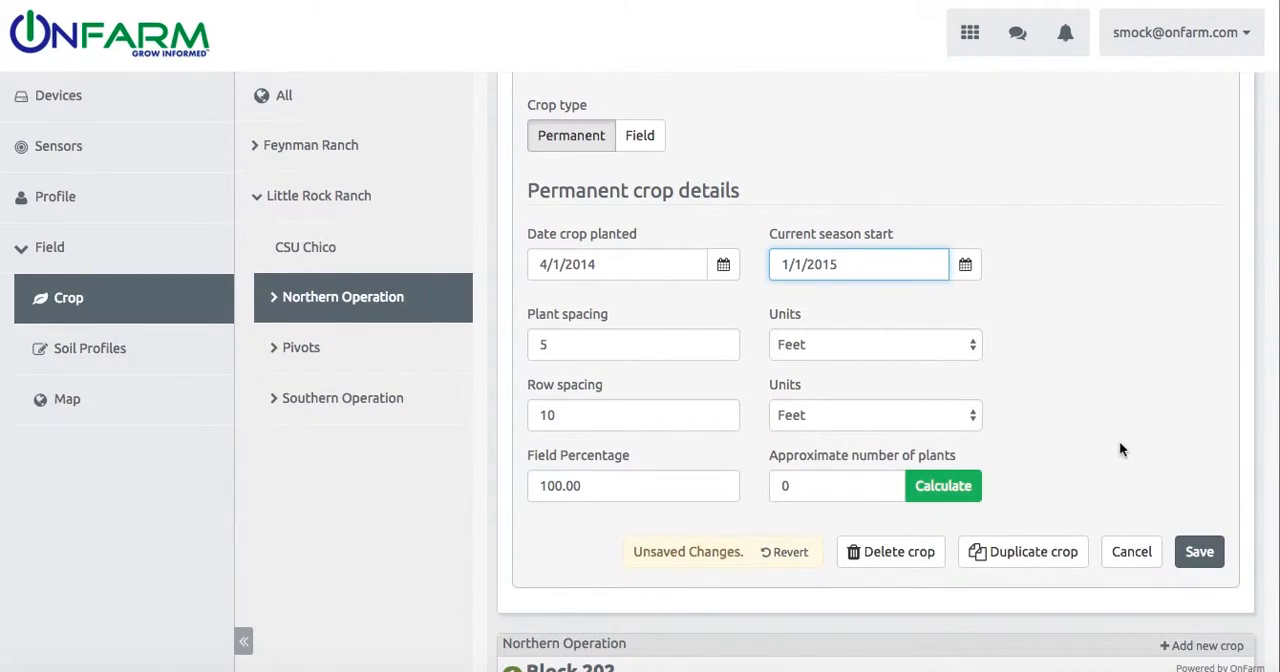
Step: Save the changes to Block 201's almond crop and collapse the block
click(1198, 552)
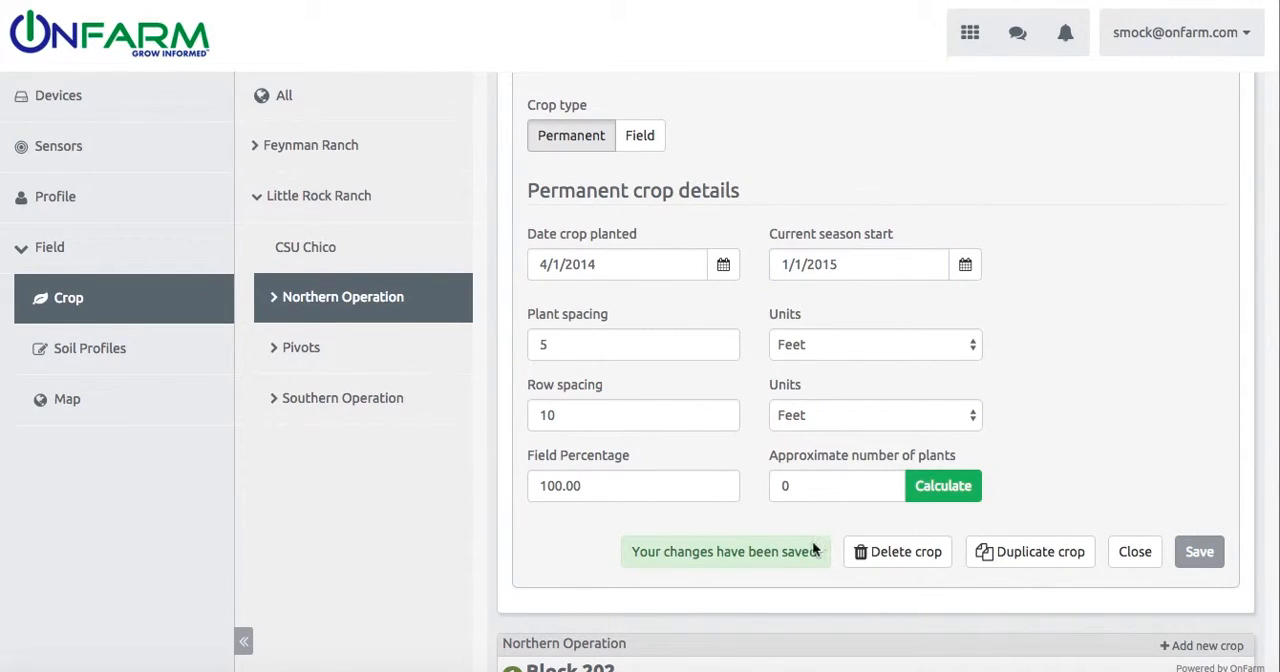
scroll(1155, 432, up, 5)
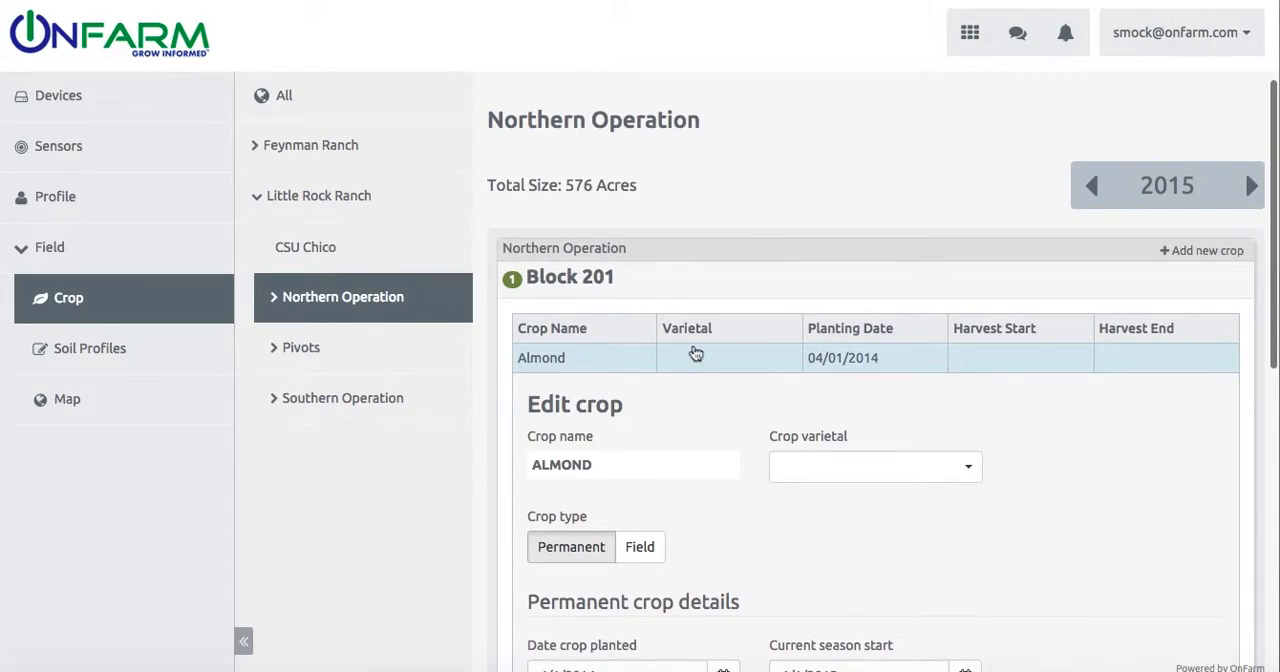
click(662, 277)
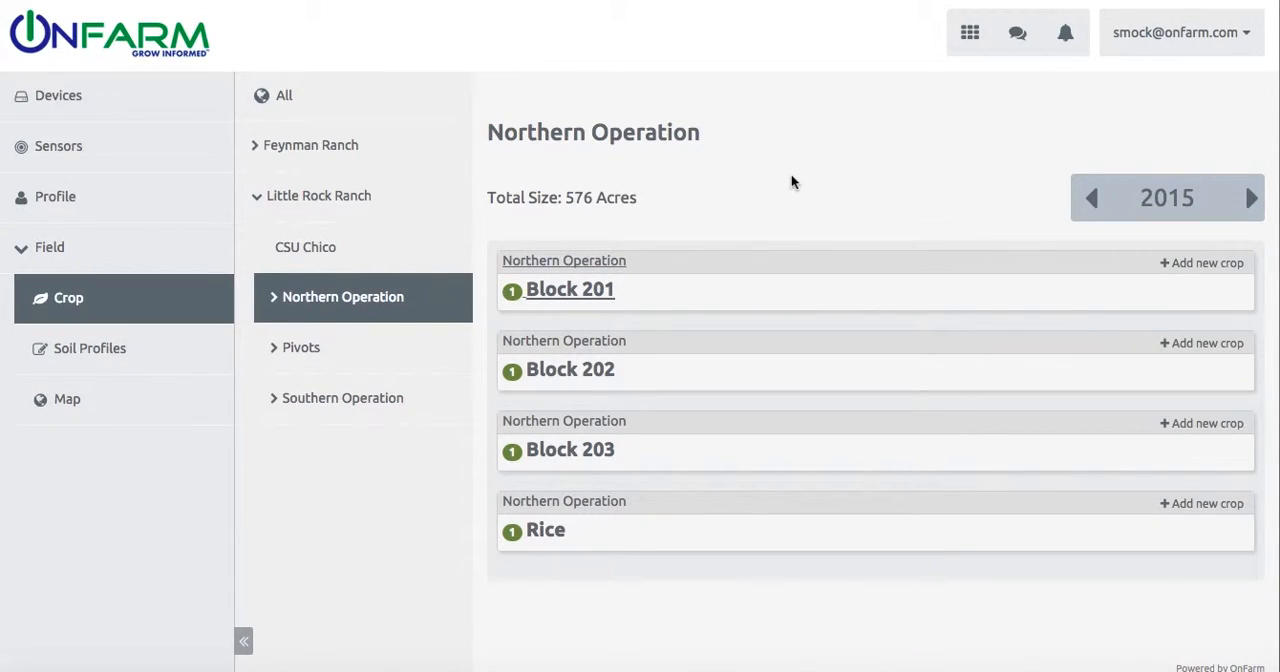
Step: Open Block 202's Almond crop record to view its editable details
click(572, 373)
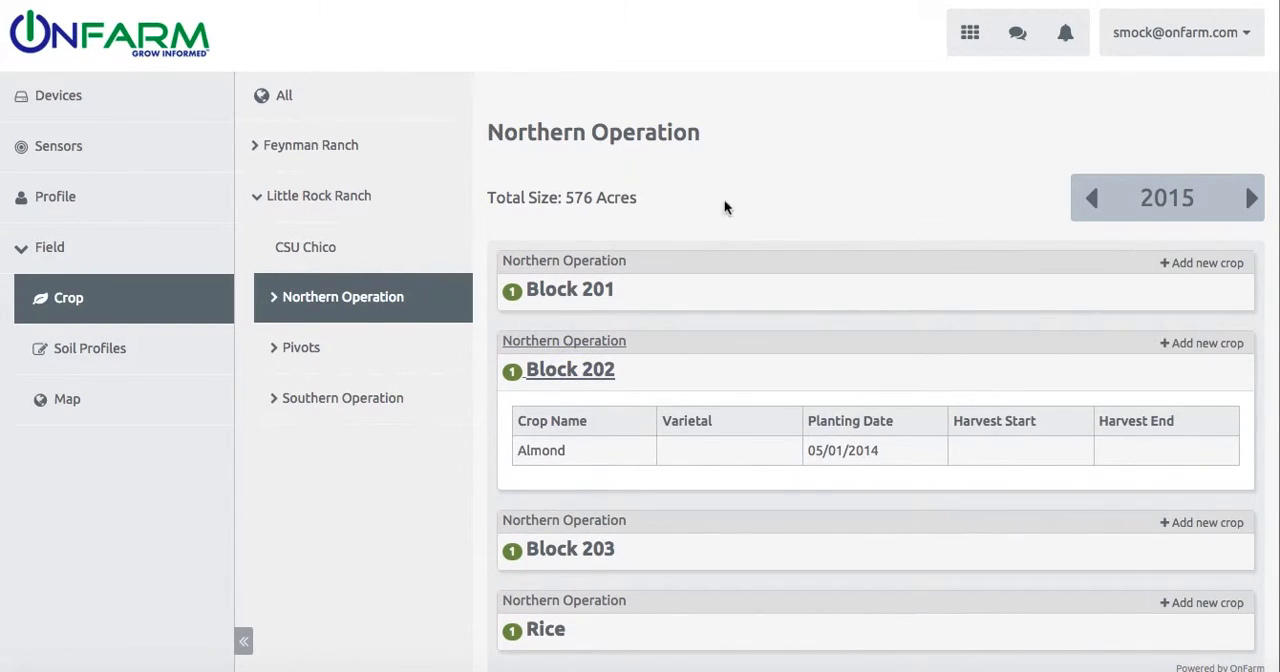
click(600, 460)
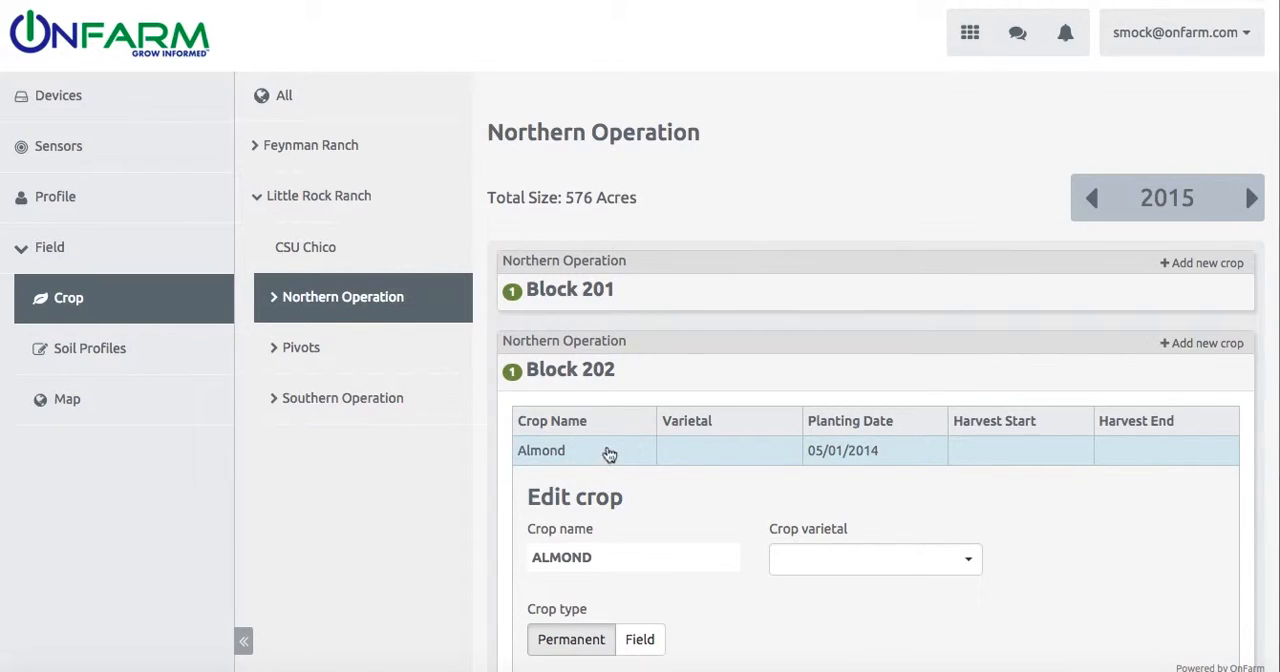
scroll(719, 300, down, 3)
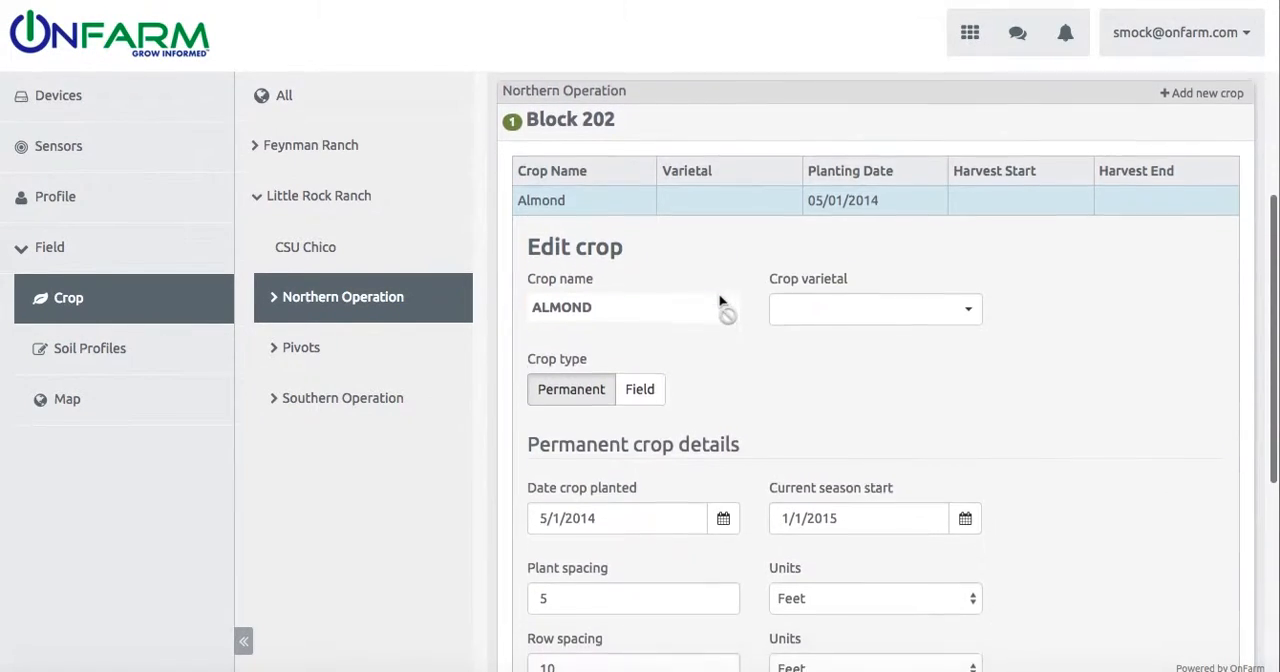
Step: Duplicate Block 202's Almond crop to Block 203 of Little Rock Ranch for crop year 2015
scroll(719, 300, down, 4)
scroll(719, 300, up, 1)
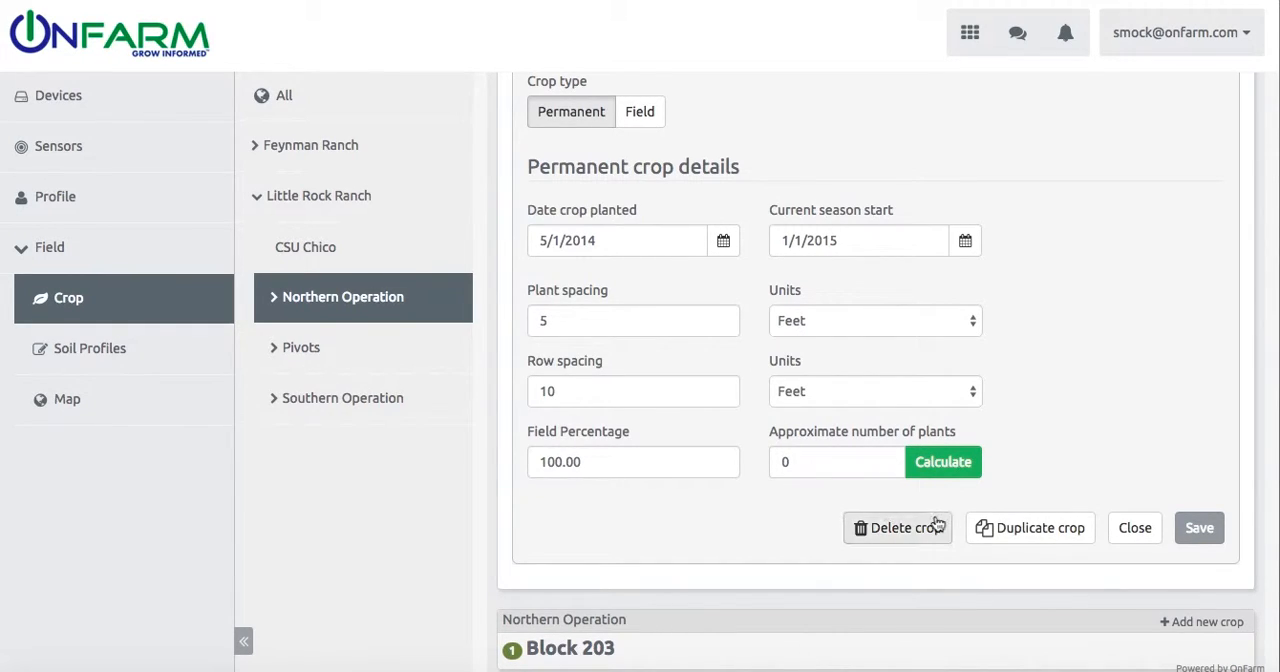
click(1005, 538)
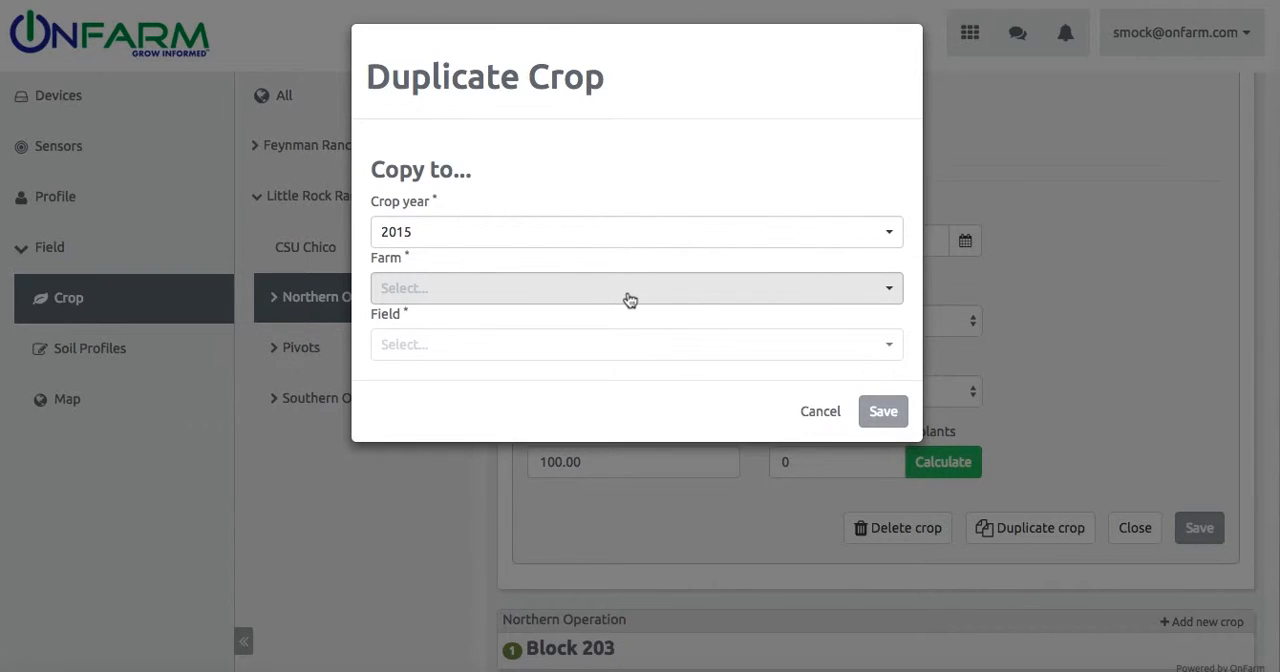
click(630, 297)
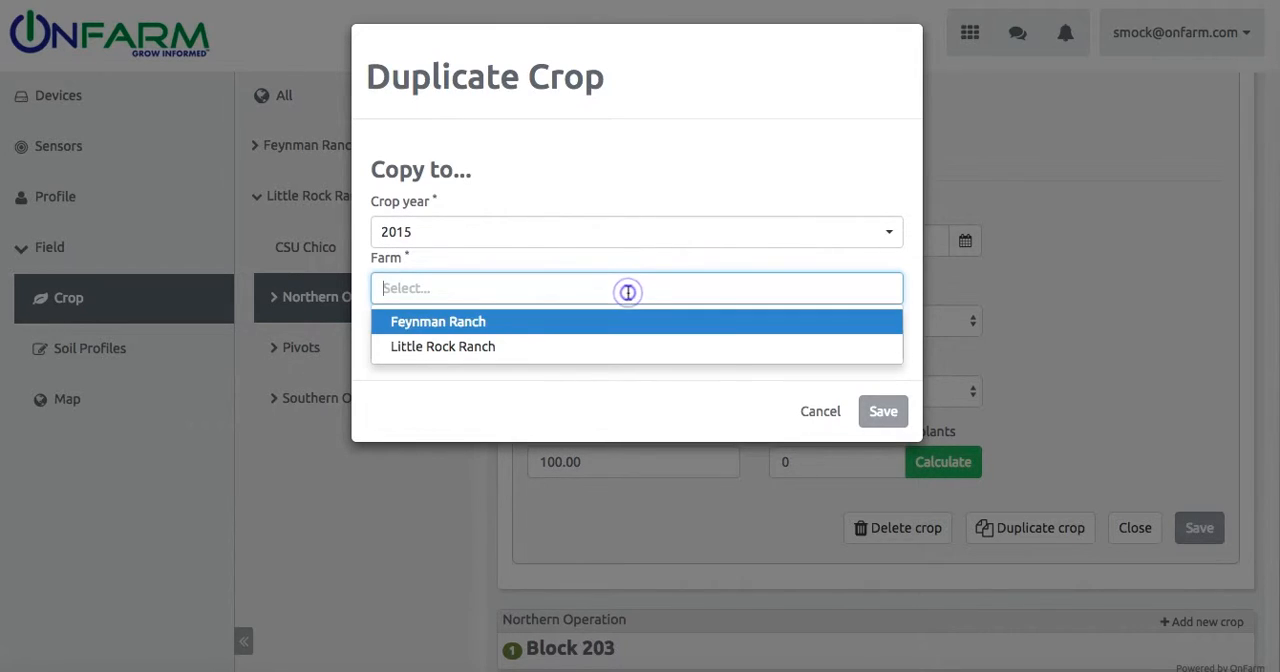
click(619, 346)
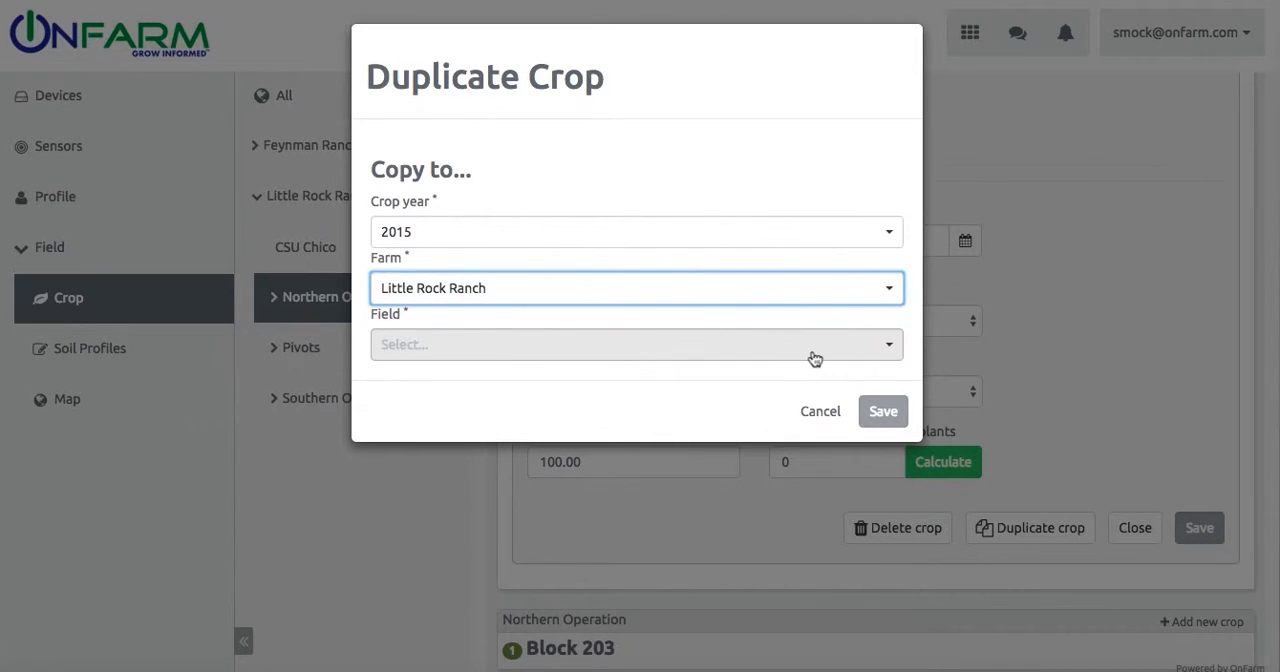
click(881, 345)
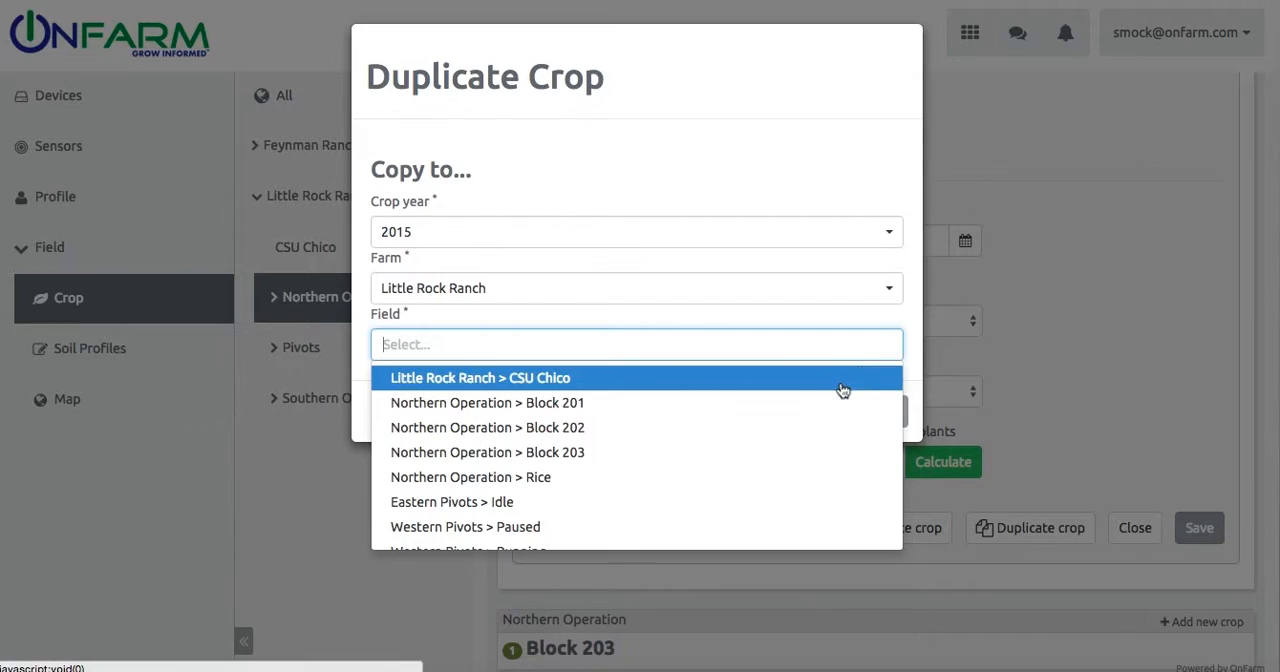
click(815, 459)
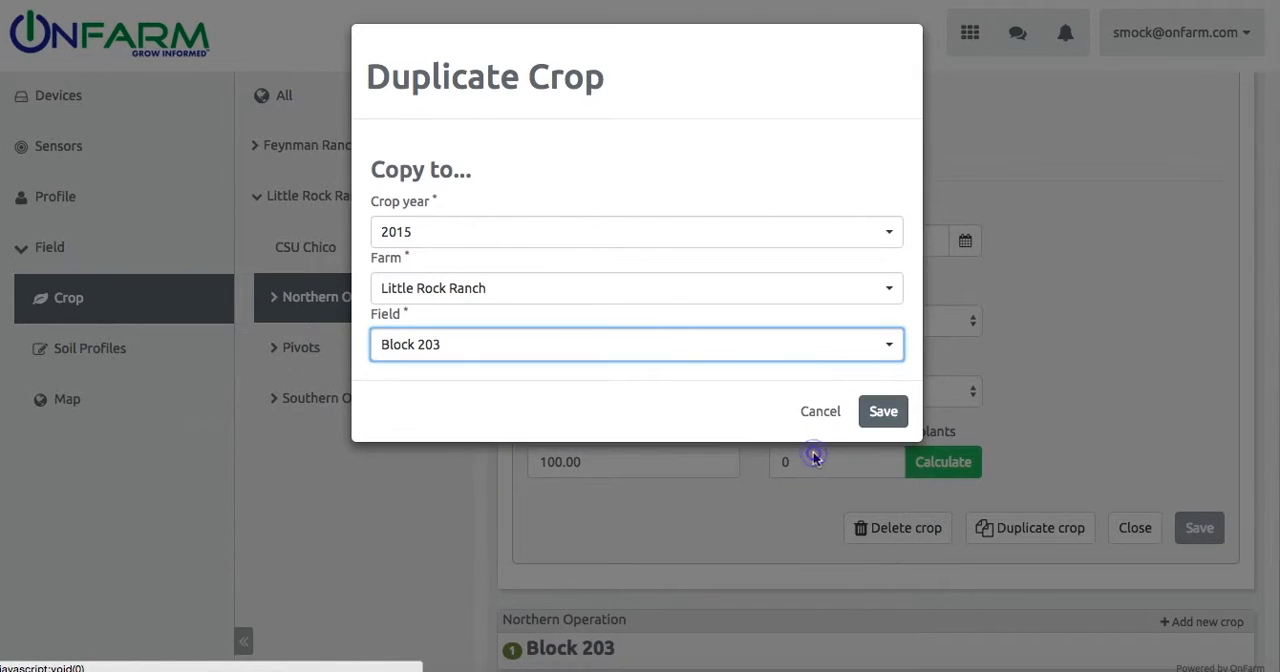
click(884, 412)
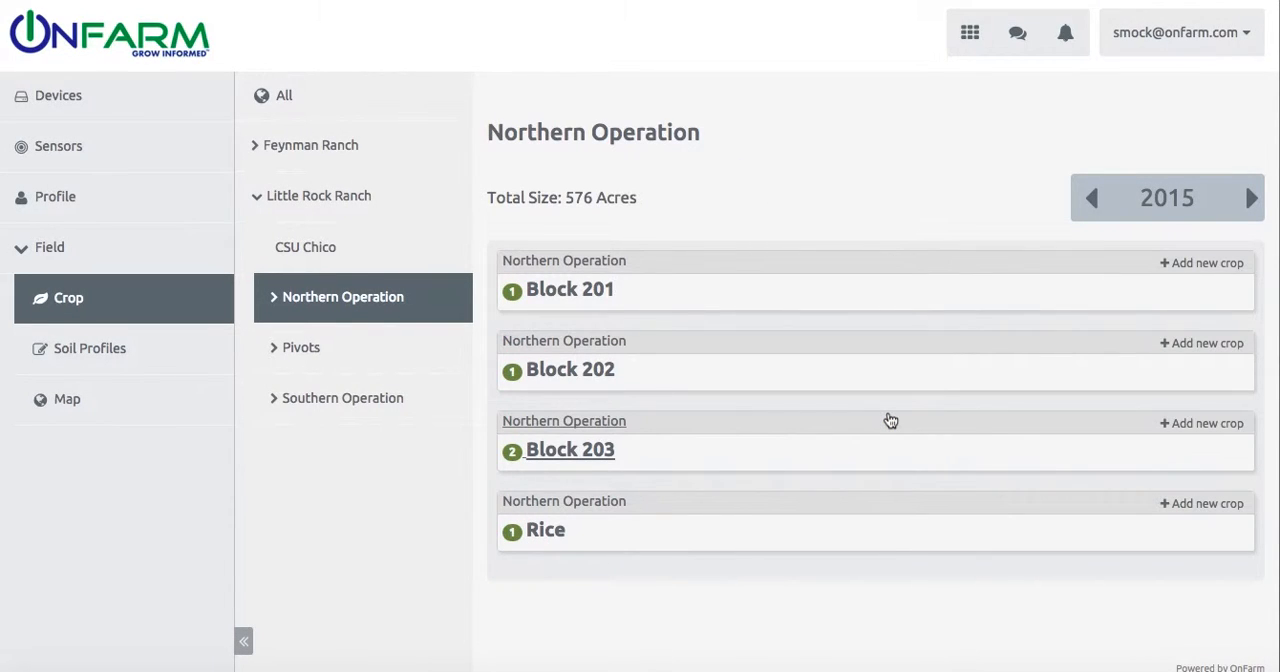
Step: Check the Almond crop copied to Block 203 and Block 201's crop list, collapsing both blocks again
click(574, 450)
click(585, 561)
scroll(587, 566, down, 2)
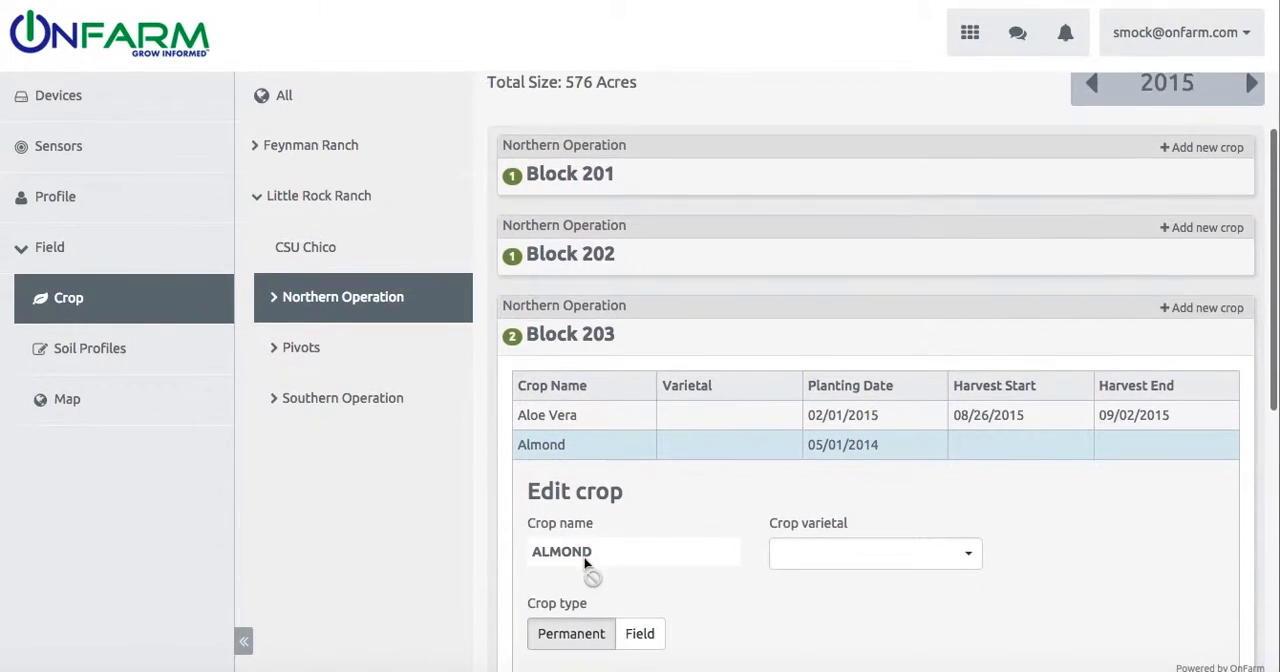
scroll(586, 563, up, 1)
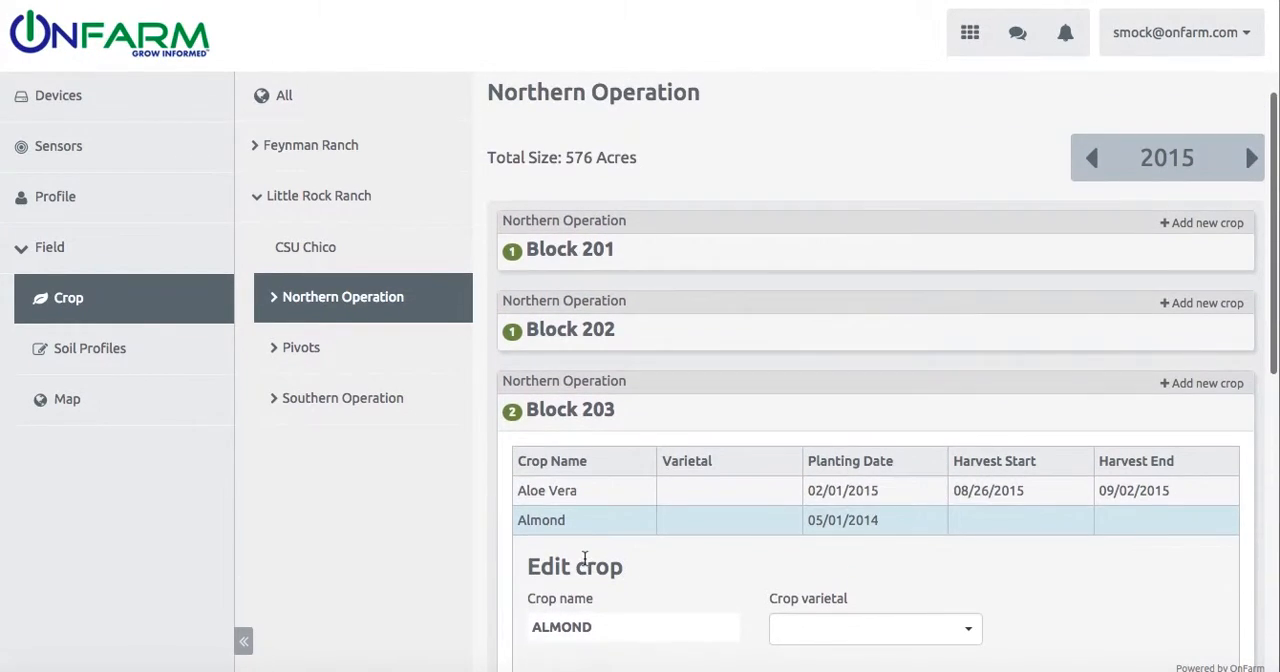
click(598, 410)
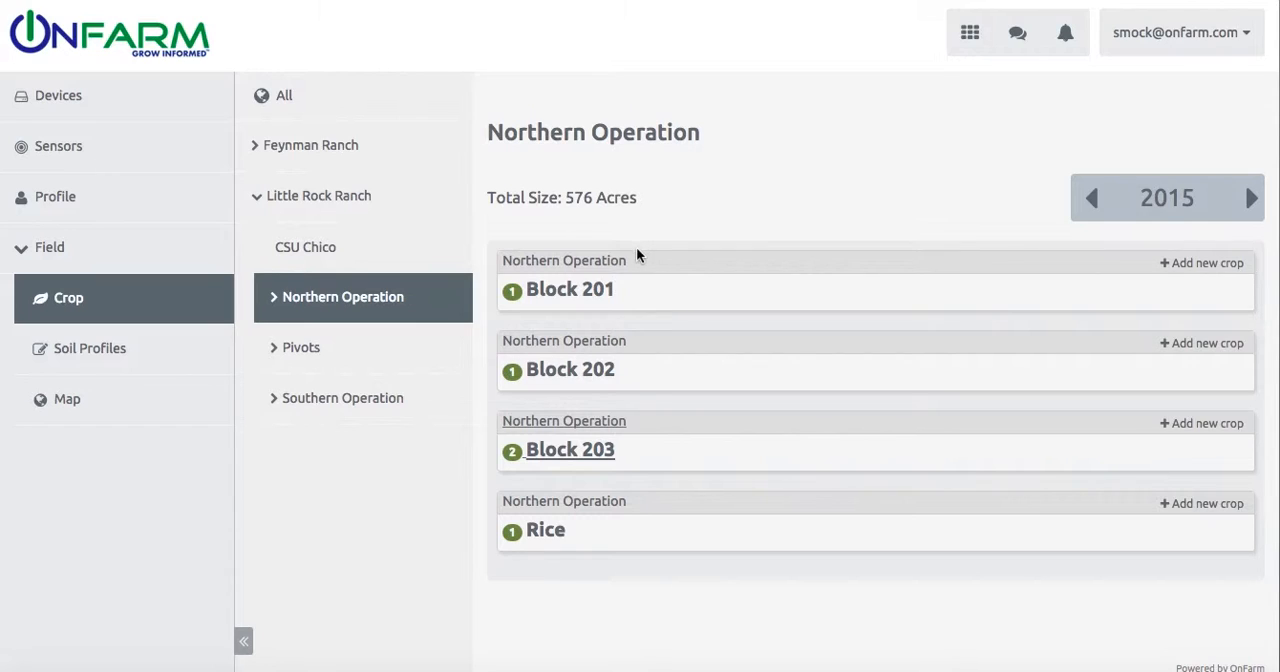
click(591, 289)
click(591, 289)
Step: Open the Cherry crop of the Southern Operation's Cherries field and calculate its approximate number of plants
click(378, 418)
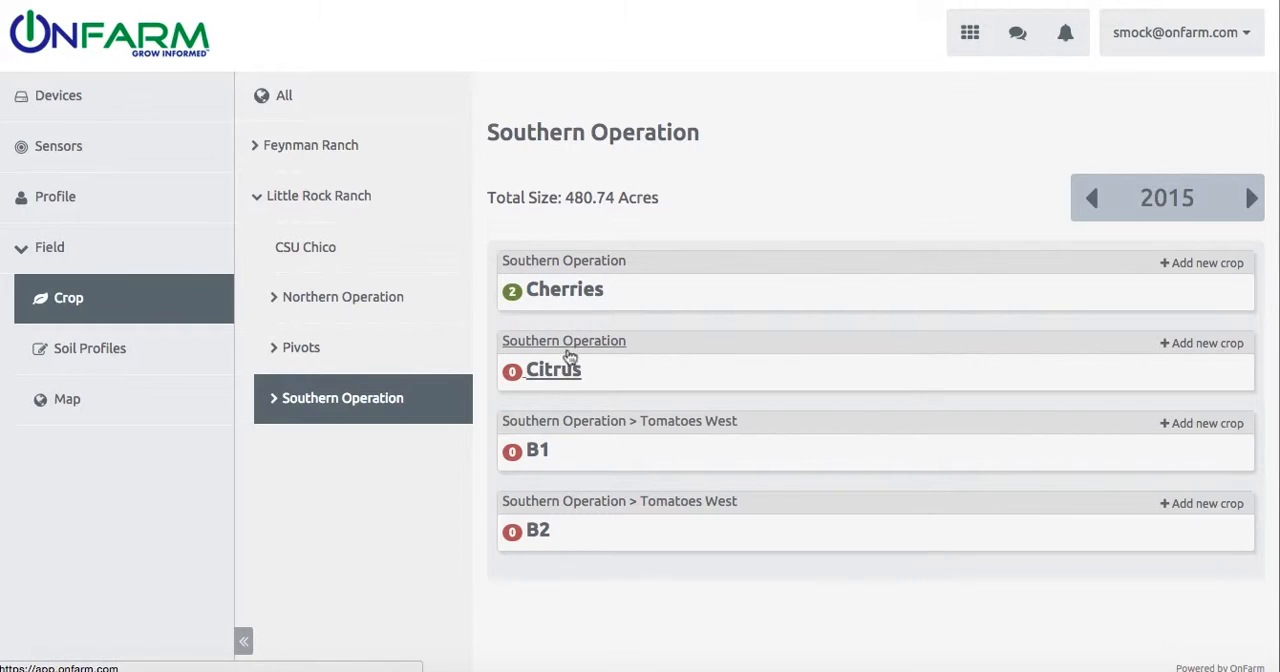
click(560, 289)
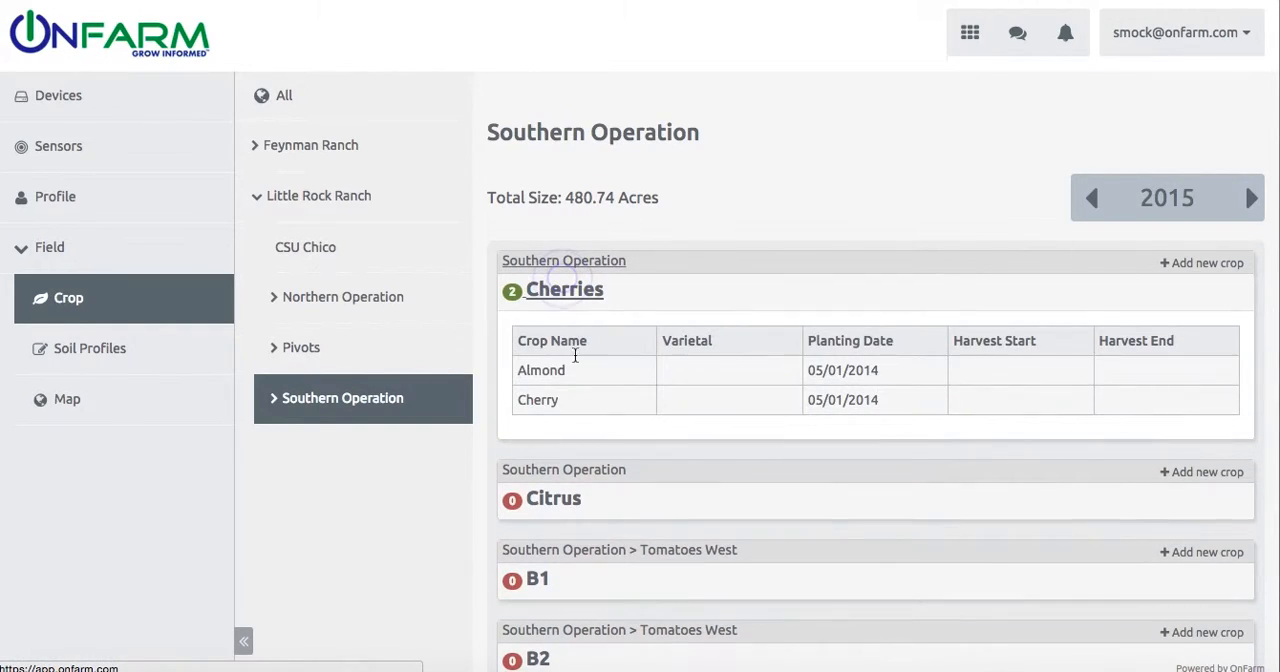
click(581, 404)
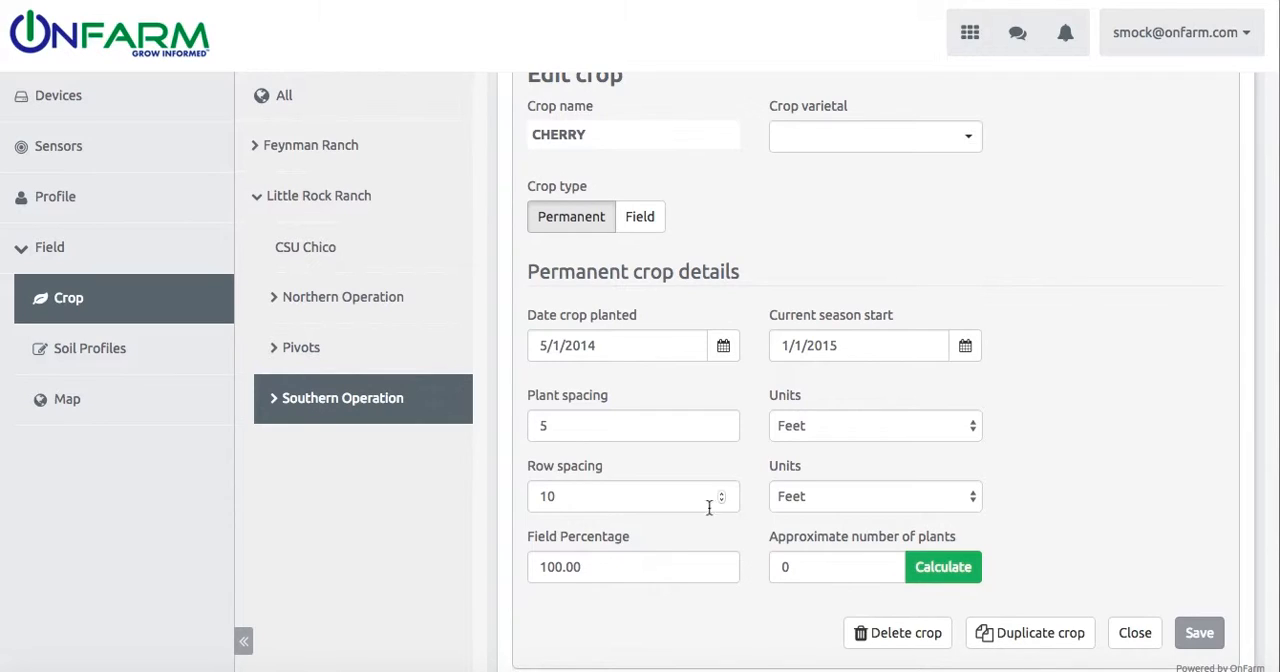
scroll(706, 627, down, 2)
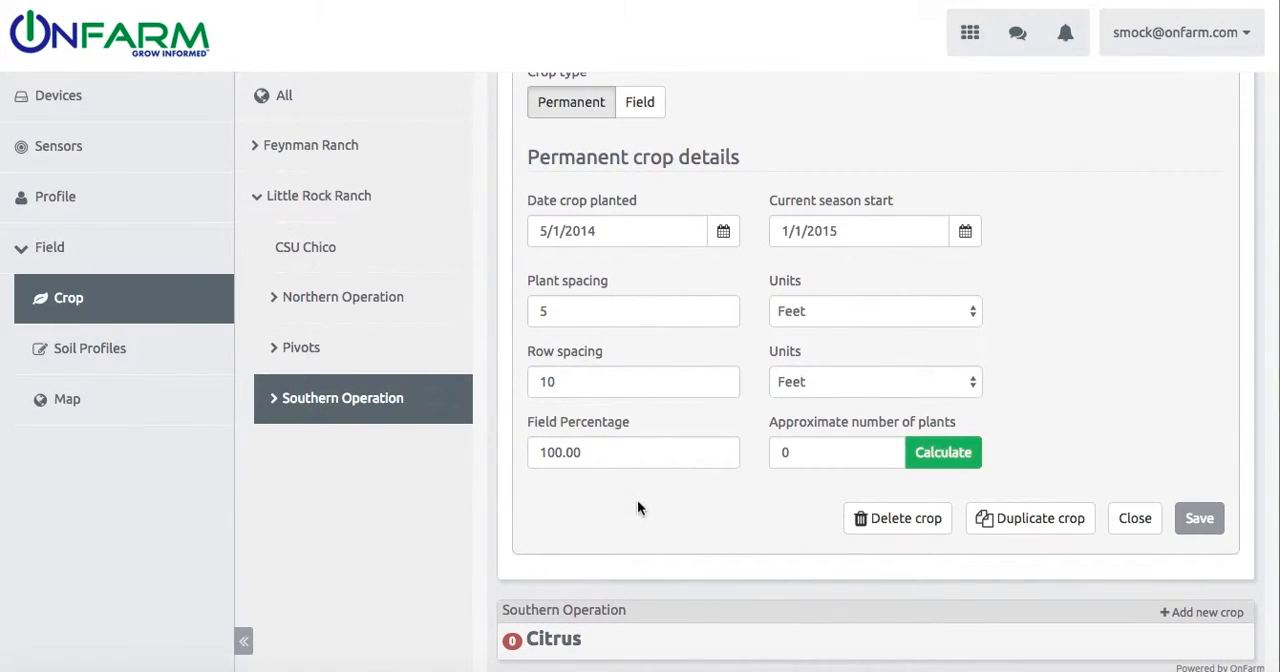
click(946, 457)
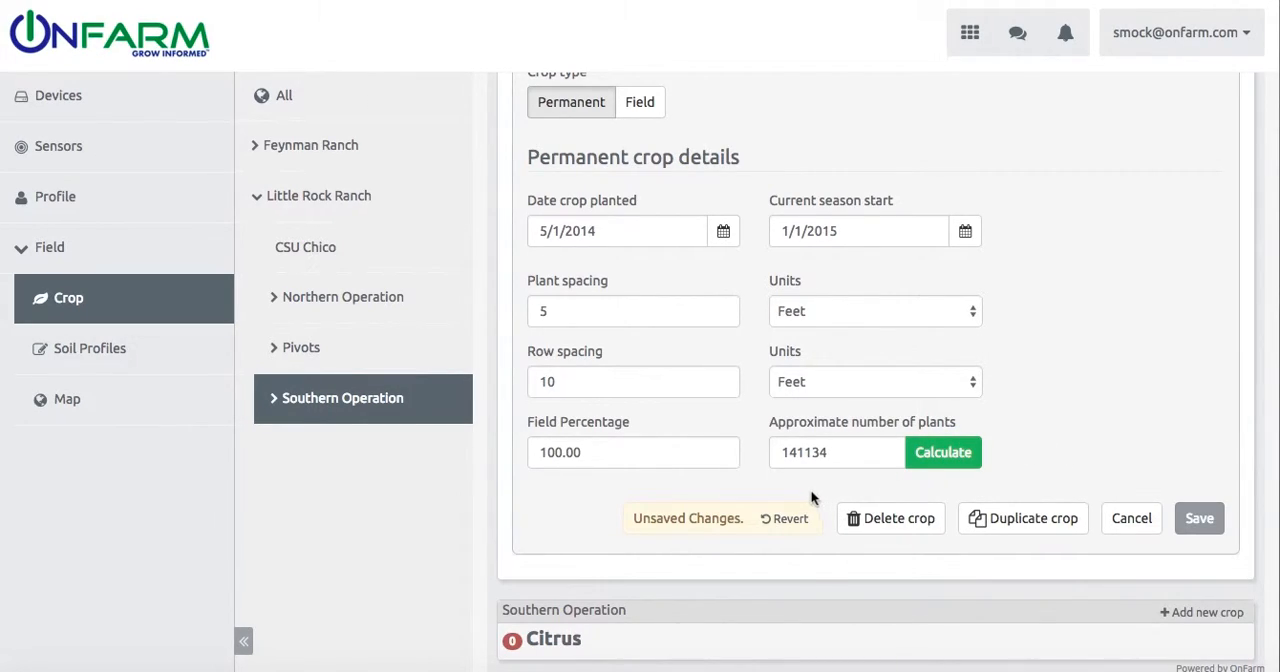
Step: Set the Cherry crop's field percentage to 62, recalculate its number of plants and save the changes
drag(597, 452, 532, 455)
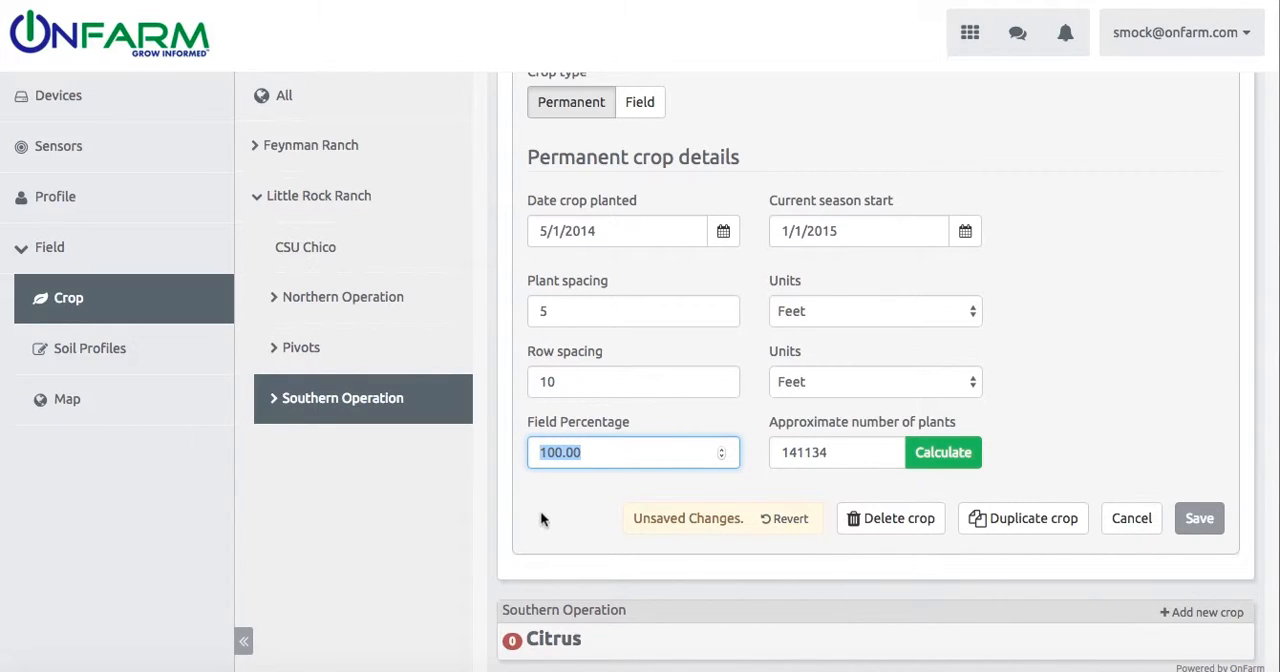
text(62)
click(935, 460)
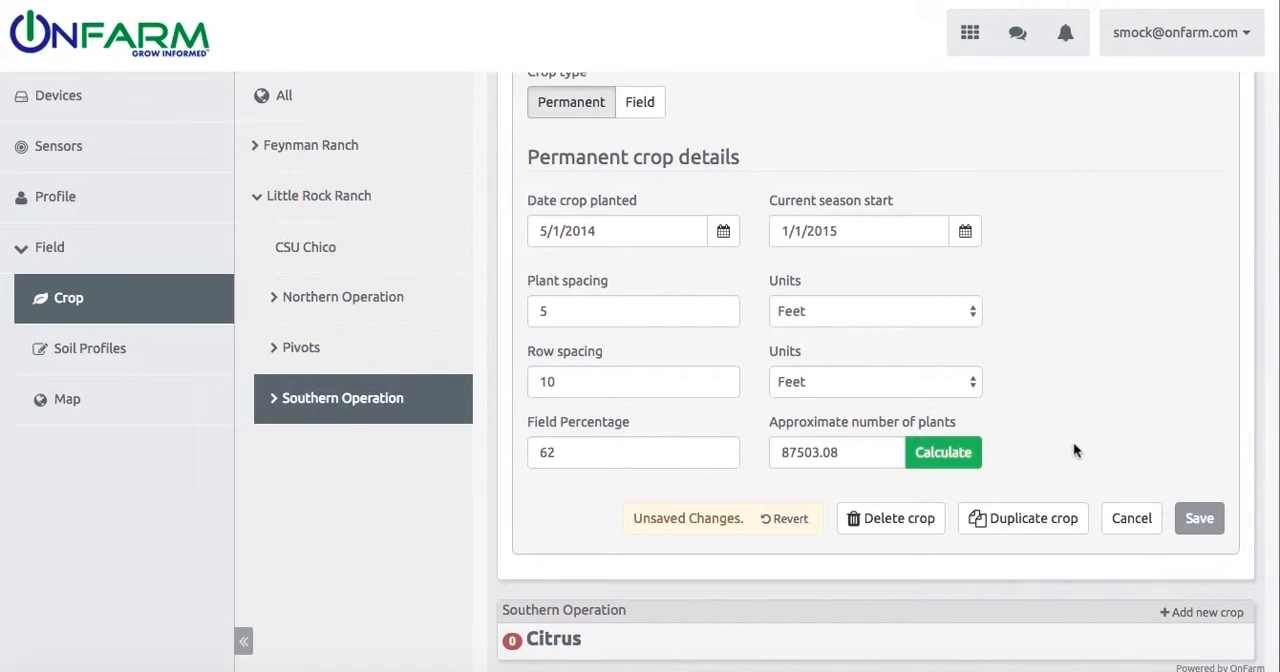
scroll(1073, 442, up, 1)
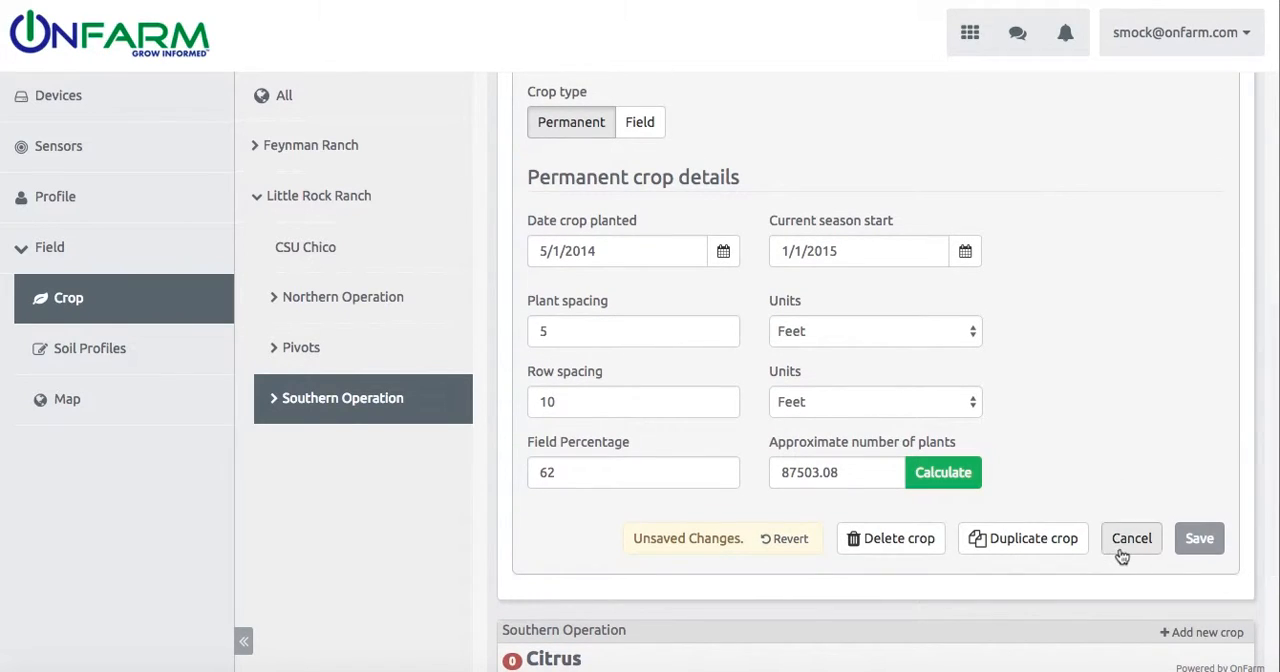
click(1199, 540)
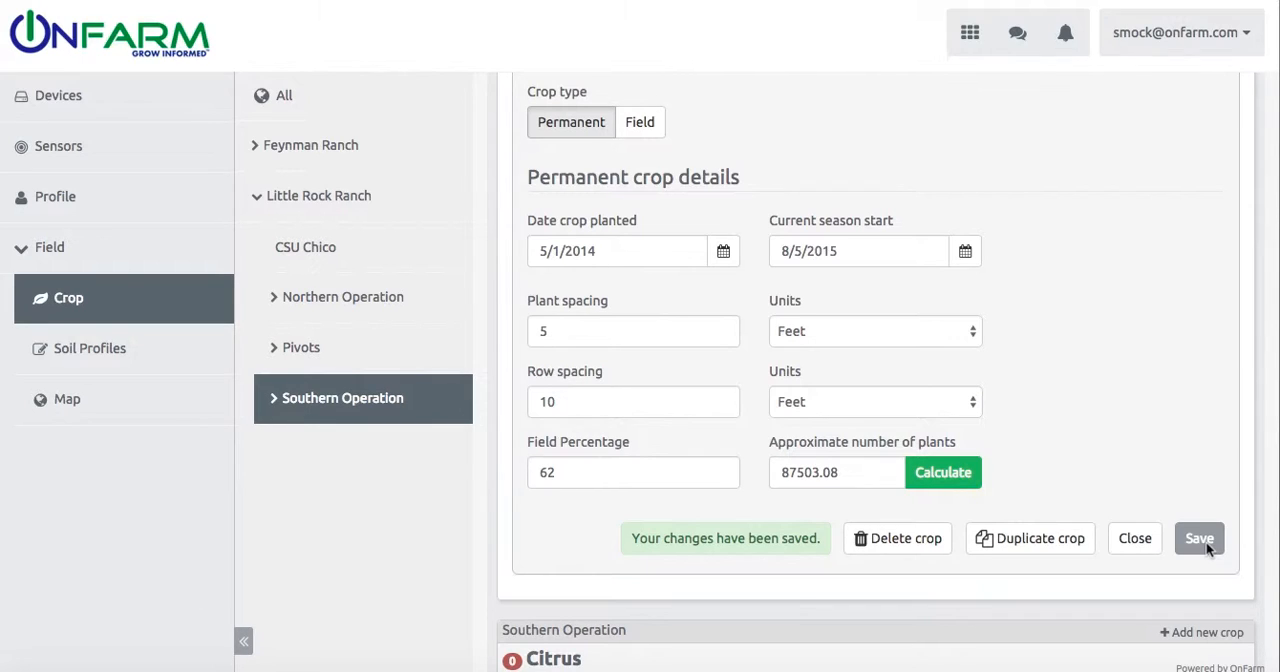
Step: Set the field percentage of the Cherries field's Almond crop to 38 and calculate its approximate number of plants
scroll(1153, 421, up, 5)
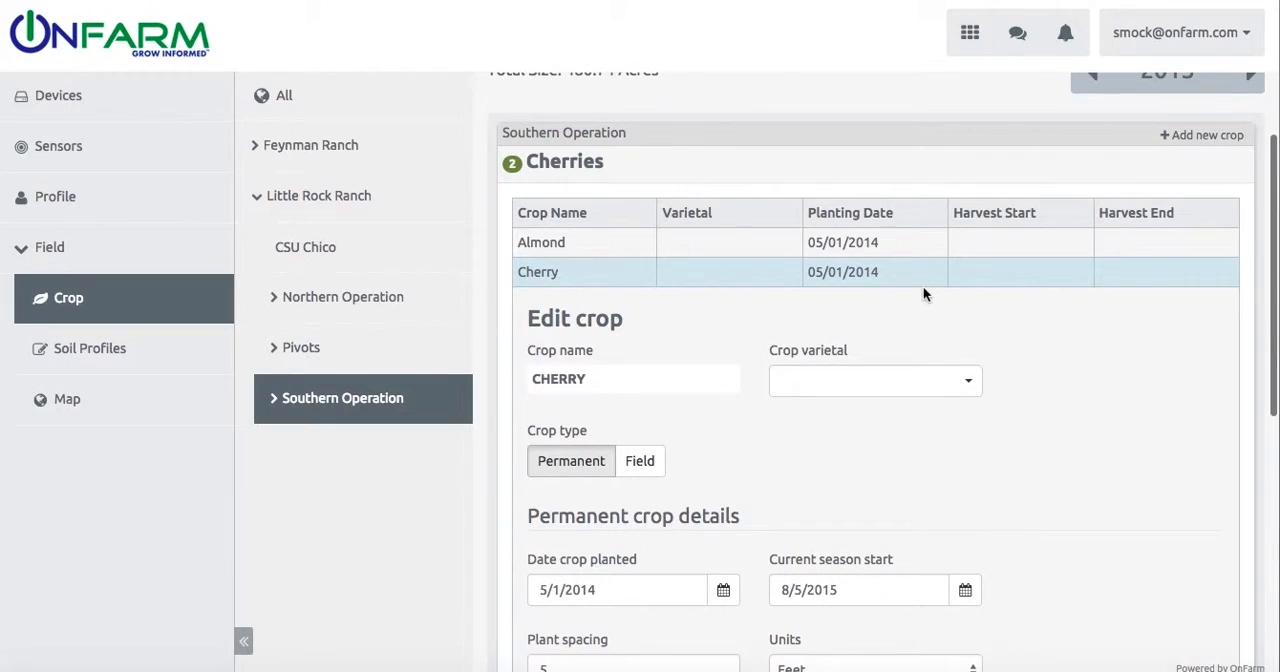
click(910, 250)
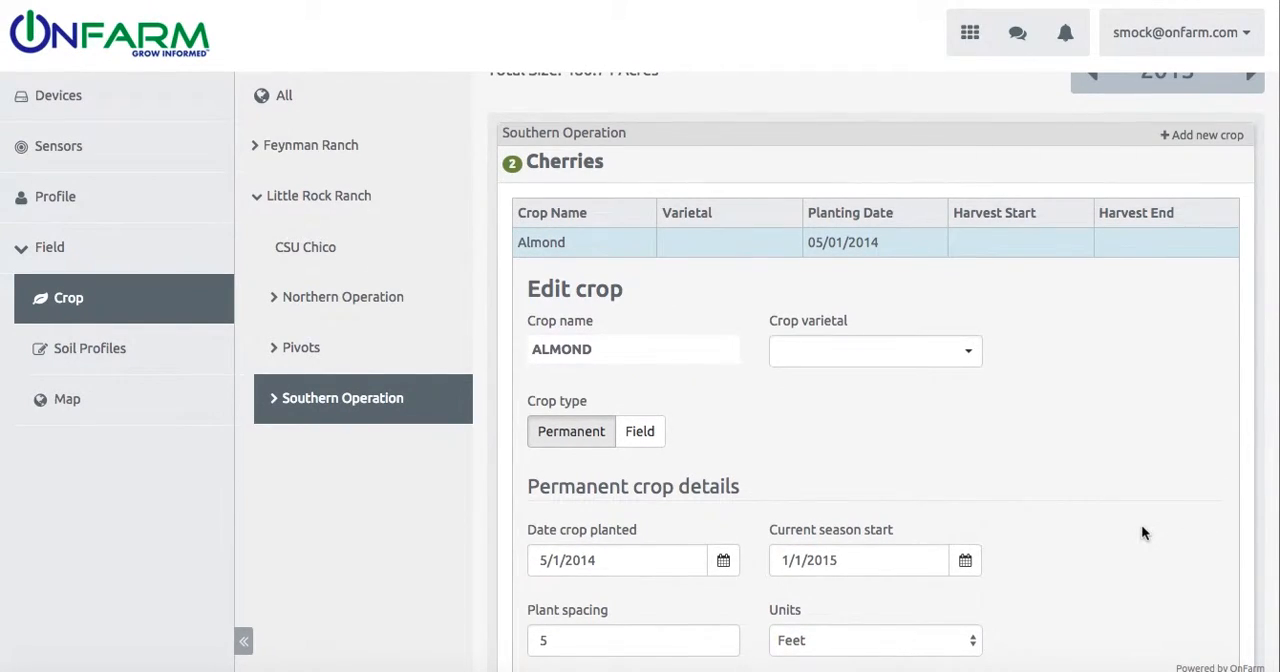
scroll(1141, 524, down, 4)
click(619, 470)
key(BackSpace)
key(BackSpace)
key(BackSpace)
key(BackSpace)
key(BackSpace)
key(BackSpace)
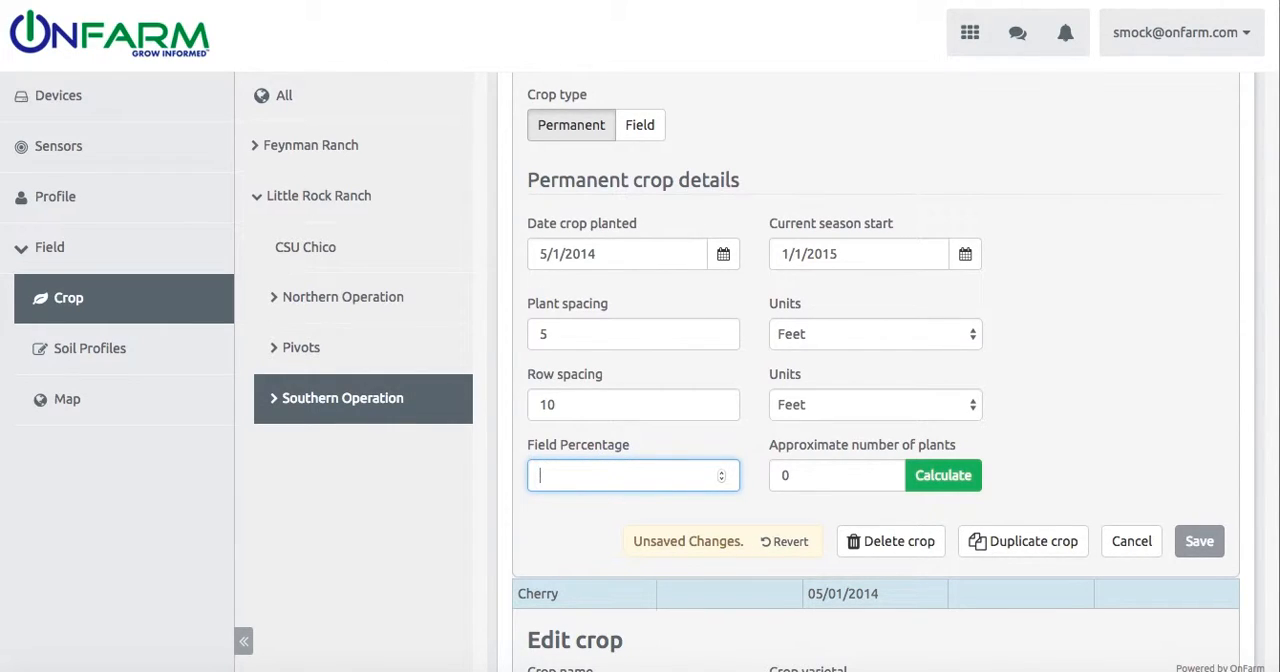
text(38)
click(1040, 482)
click(960, 480)
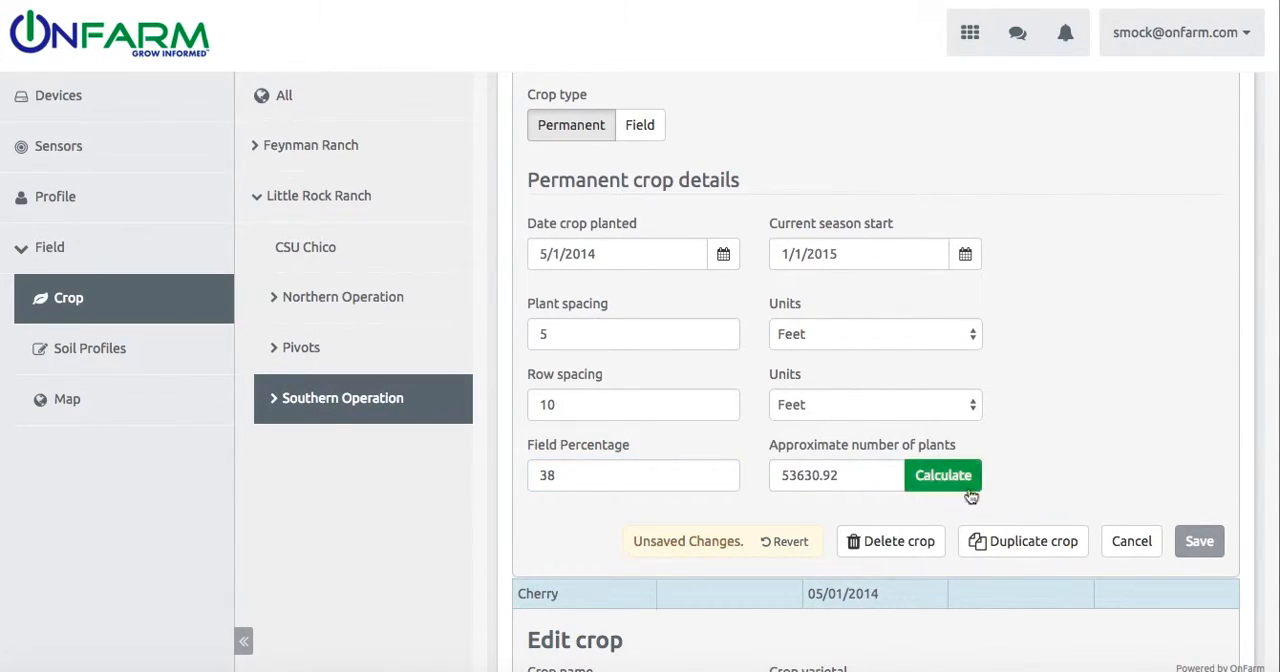